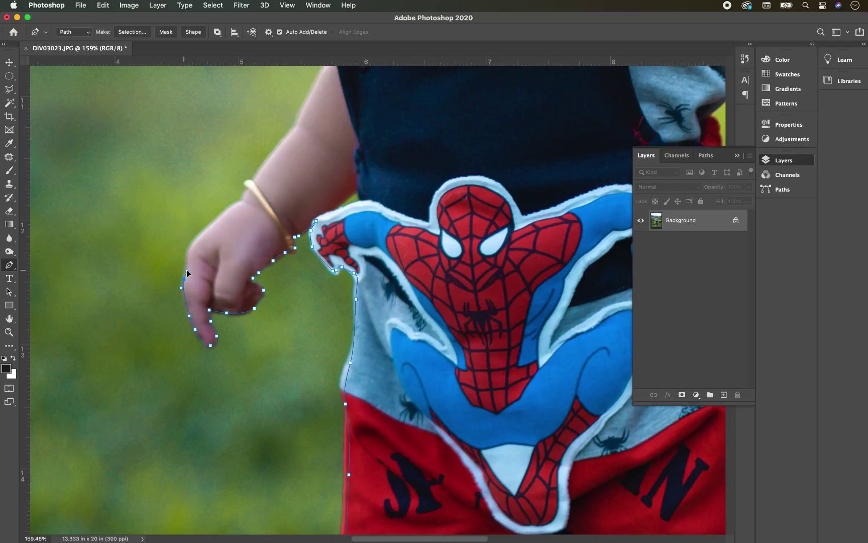
- Trace the pen path from the child's hand over the bracelet and up the outer edge of the arm and sleeve
click(246, 183)
click(249, 183)
click(255, 181)
drag(260, 164, 235, 342)
click(259, 319)
drag(290, 267, 304, 233)
drag(296, 218, 284, 376)
drag(273, 255, 276, 248)
drag(280, 219, 262, 386)
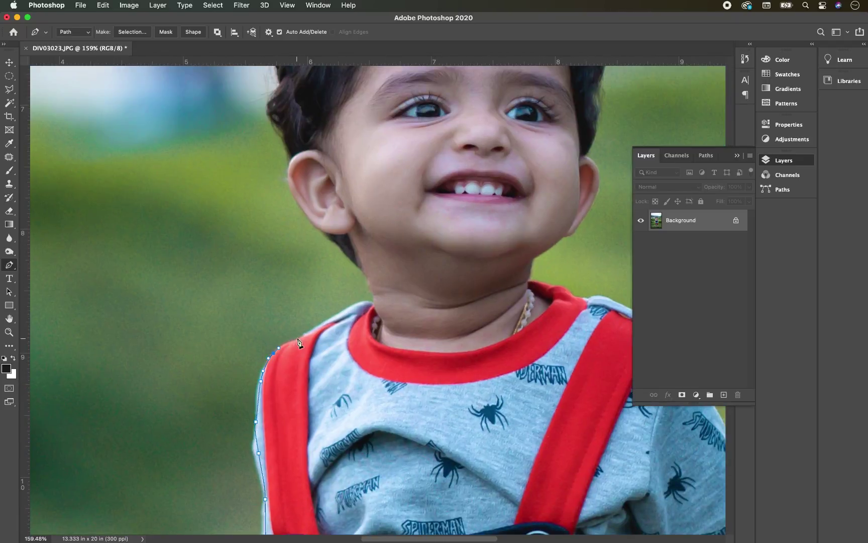
- Continue the pen path over the shoulder strap, up the neck and around the outer edge of the ear
drag(298, 341, 329, 319)
drag(354, 307, 322, 428)
scroll(341, 431, up, 5)
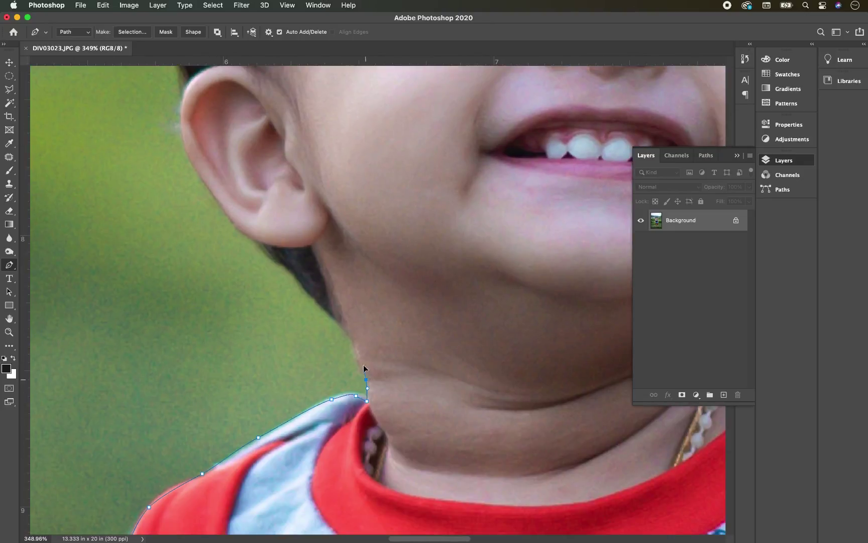
drag(246, 236, 227, 221)
drag(228, 221, 290, 318)
drag(279, 279, 277, 256)
drag(283, 240, 293, 363)
- Try to trace the path tightly along the hairline from above the ear across the top of the head
drag(282, 321, 277, 303)
drag(268, 251, 281, 193)
drag(281, 193, 283, 357)
drag(283, 328, 278, 291)
key(super+z)
drag(280, 355, 279, 348)
drag(282, 284, 288, 263)
drag(300, 227, 283, 366)
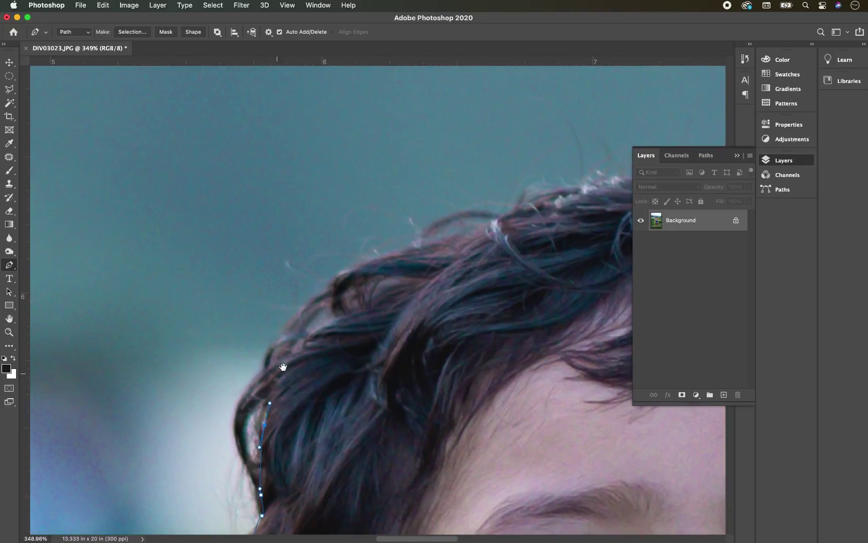
drag(495, 218, 511, 204)
drag(510, 204, 325, 312)
drag(399, 293, 409, 290)
drag(509, 297, 530, 301)
drag(530, 302, 331, 285)
drag(395, 294, 426, 307)
drag(426, 307, 427, 158)
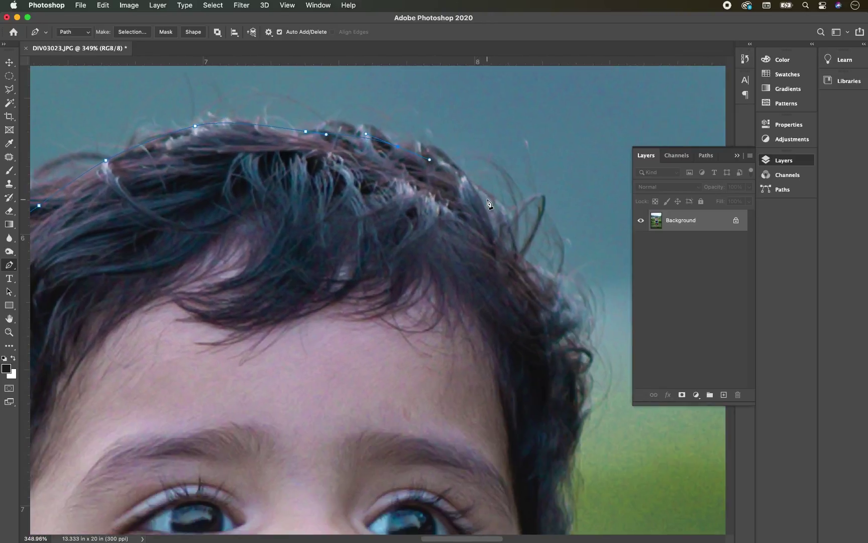
- Undo the hairline path points back to the ear
scroll(487, 200, down, 5)
key(super+z)
key(super+z)
key(super+z)
key(super+z)
key(super+z)
key(super+z)
key(super+z)
key(super+z)
key(super+z)
key(super+z)
key(super+z)
key(super+z)
- Draw a loose curved path around the outside of the hair, leaving a margin of background over the head
drag(104, 436, 99, 422)
drag(88, 340, 88, 301)
drag(134, 252, 174, 211)
drag(349, 175, 409, 185)
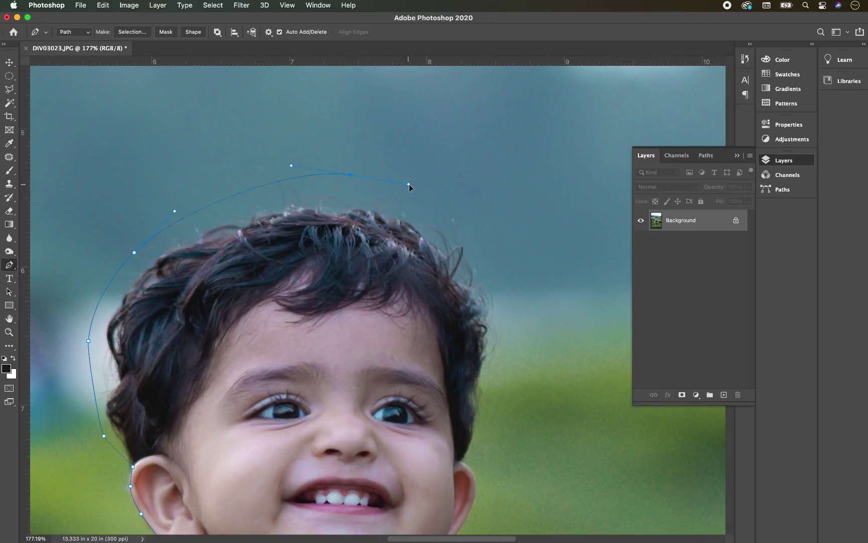
- Bring the path down to the other ear and trace the ear, jaw and neck to the red collar
scroll(467, 460, up, 5)
mouse_move(460, 464)
mouse_down()
mouse_move(454, 441)
mouse_move(566, 313)
mouse_up()
click(385, 495)
click(369, 499)
drag(486, 372, 474, 379)
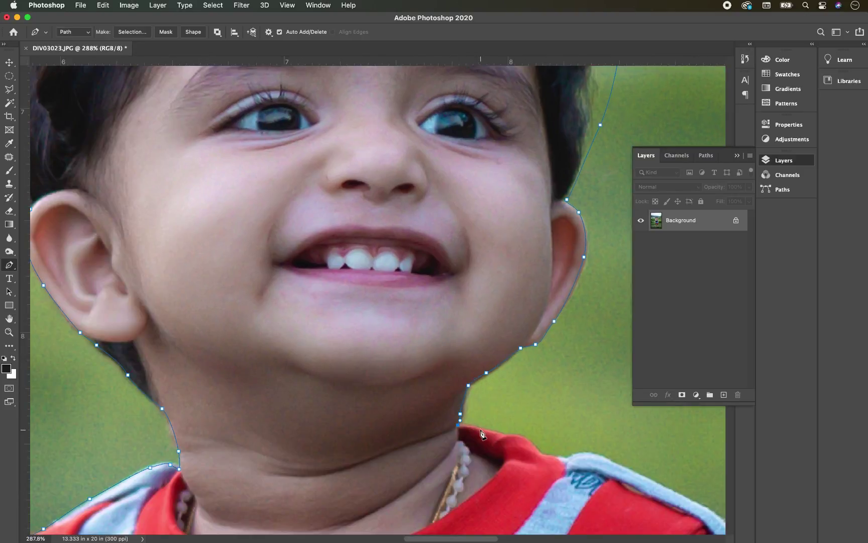
- Trace the path along the collar, over the shoulder and around the outer edge of the sleeve
scroll(591, 455, down, 4)
scroll(591, 455, right, 8)
drag(653, 482, 660, 491)
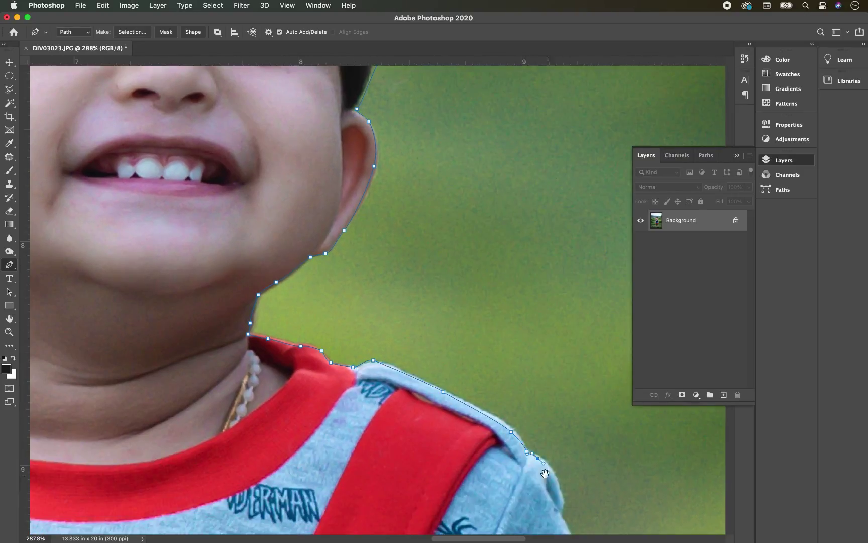
drag(545, 473, 407, 305)
drag(419, 338, 328, 204)
drag(375, 286, 380, 291)
drag(423, 360, 428, 367)
drag(457, 405, 438, 439)
- Continue the path down the outer edge of the bare arm, past the wrist and along the fist
drag(435, 430, 434, 251)
drag(449, 335, 455, 373)
drag(454, 490, 446, 291)
drag(439, 365, 440, 371)
drag(426, 460, 392, 259)
drag(405, 316, 407, 344)
drag(401, 369, 399, 378)
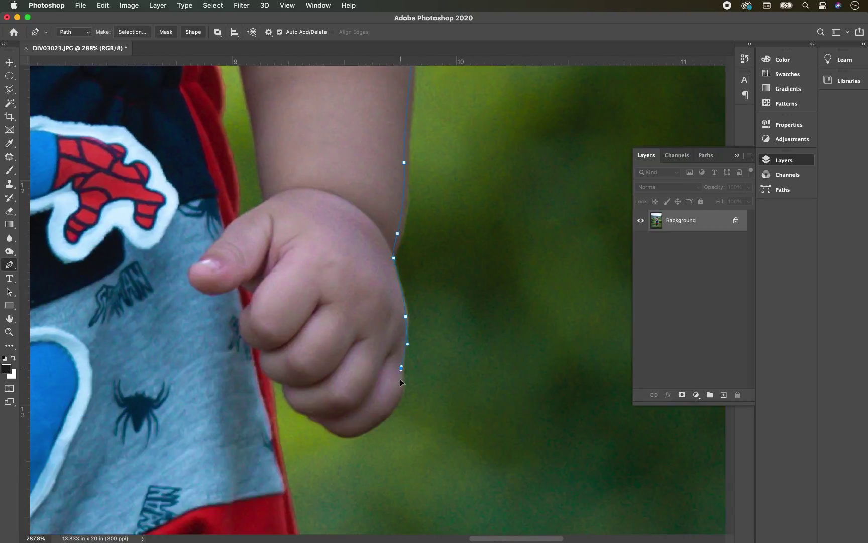
- Trace the path around the underside of the fist and down the outer edge of the shorts to the hem
drag(279, 467, 274, 298)
drag(287, 347, 294, 370)
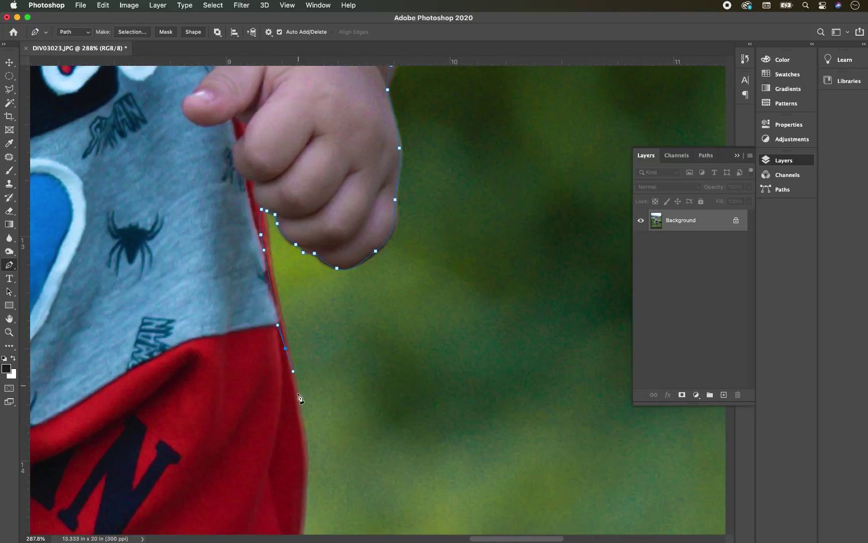
drag(305, 461, 300, 489)
drag(301, 489, 327, 310)
drag(317, 397, 318, 439)
drag(300, 489, 294, 502)
drag(295, 502, 355, 322)
- Trace the path from the shorts' hem down the outer edge of the leg to the grass
drag(333, 358, 334, 373)
drag(298, 264, 294, 230)
drag(306, 346, 309, 369)
drag(316, 460, 326, 272)
drag(316, 405, 315, 414)
click(329, 421)
- Continue the path in jagged grass-blade shapes from the foot across the grass to the image's right edge
key(super+minus)
key(super+minus)
key(super+minus)
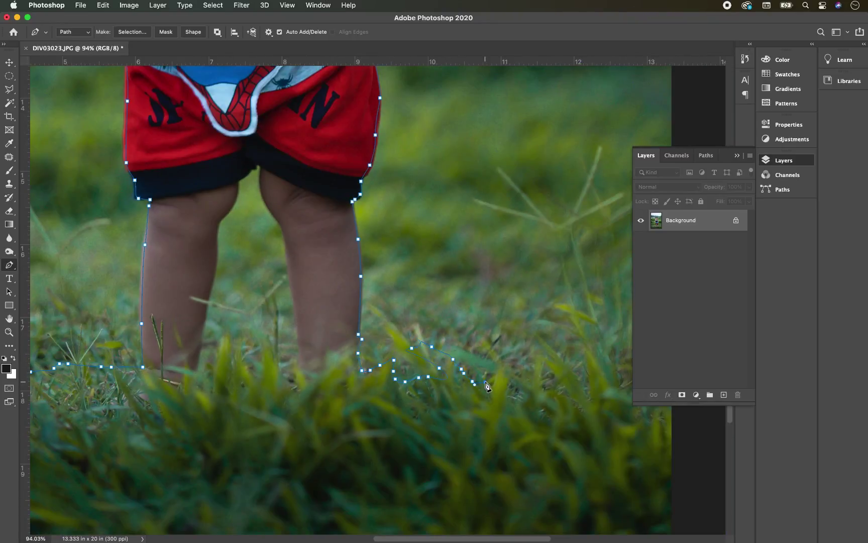
drag(544, 390, 401, 337)
drag(451, 329, 447, 302)
drag(448, 299, 468, 296)
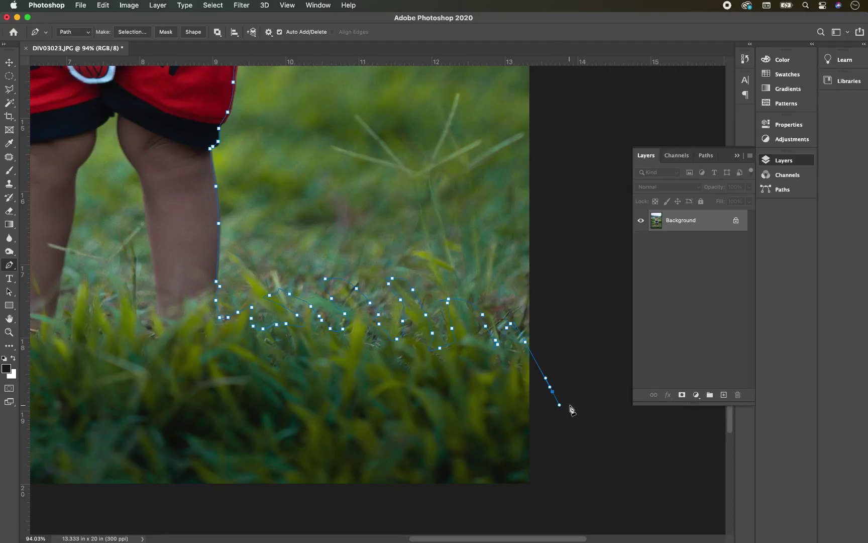
- Run the path outside the canvas around the grass at the bottom of the photo and close it at its start
key(super+minus)
key(super+minus)
click(463, 411)
drag(331, 418, 482, 413)
click(327, 432)
click(128, 405)
drag(103, 361, 103, 304)
click(118, 282)
- Convert the closed path to a selection and feather it by 1 pixel
key(super+Return)
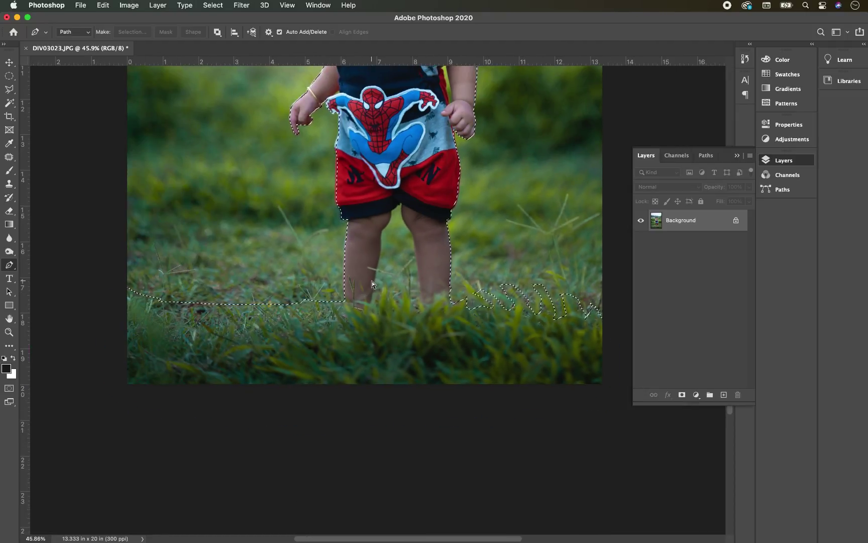
key(shift+F6)
text(1.)
key(Return)
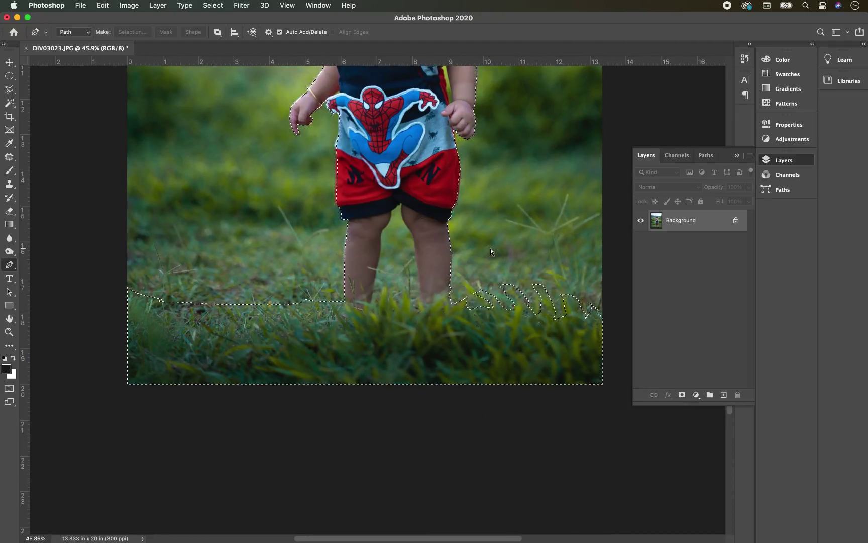
- Copy the selected child and grass to a new layer and hide the Background layer
key(super+j)
click(641, 241)
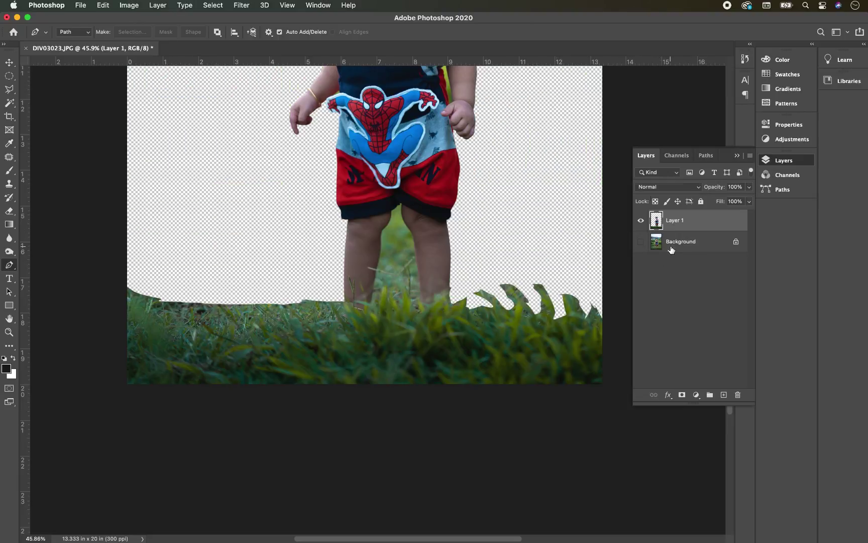
- Add a white solid color fill layer between the Background layer and the cutout layer
click(673, 242)
click(696, 394)
click(739, 406)
drag(529, 237, 518, 149)
click(746, 146)
- Start a path between the legs at the grass and trace up the left leg's inner edge to the shorts
key(super+plus)
key(super+plus)
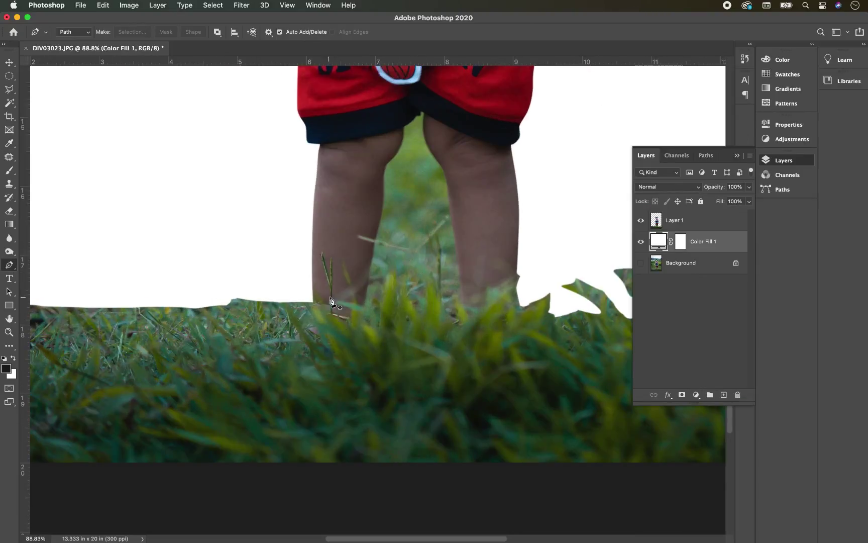
click(367, 305)
key(super+plus)
key(super+z)
click(354, 316)
drag(367, 229, 369, 212)
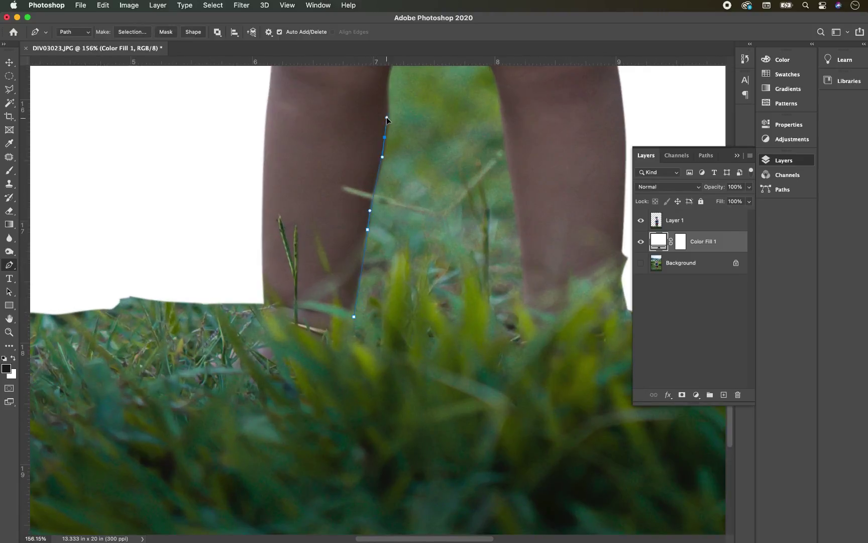
scroll(386, 120, up, 5)
drag(369, 268, 372, 251)
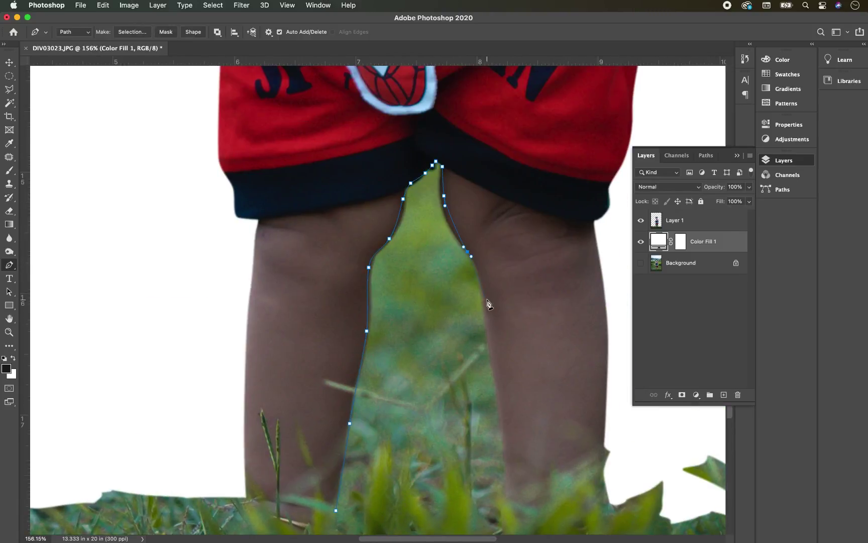
- Trace the path down the other leg's inner edge and back along the grass blades between the feet
drag(505, 461, 505, 479)
scroll(506, 477, down, 2)
drag(503, 412, 505, 416)
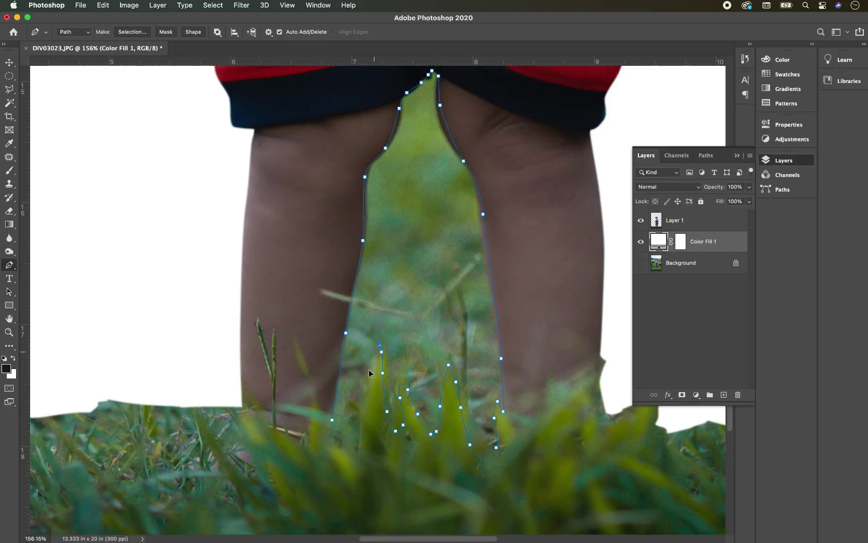
- Turn the path between the legs into a selection, delete that area from Layer 1 and deselect
key(super+Return)
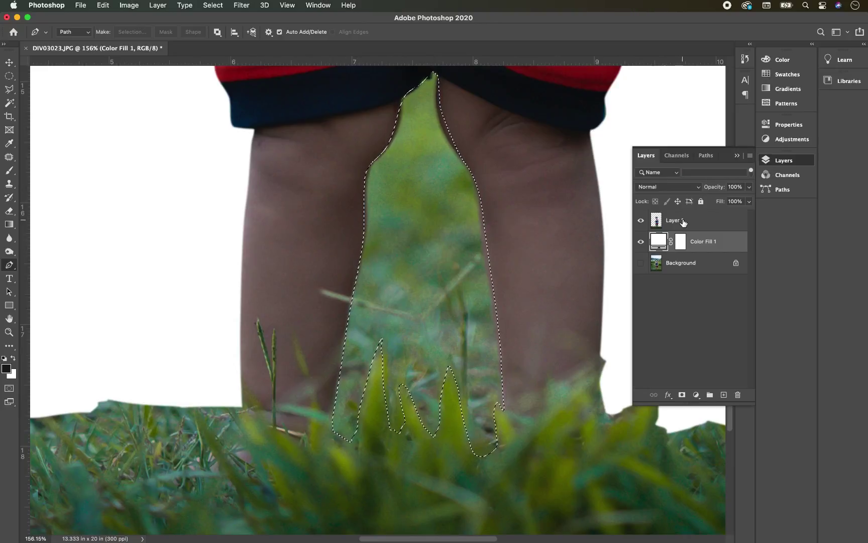
click(683, 221)
key(Delete)
key(super+d)
- Trace a jagged grass-blade path along the smooth grass edge left of the legs and close it around the strip above
scroll(473, 279, down, 5)
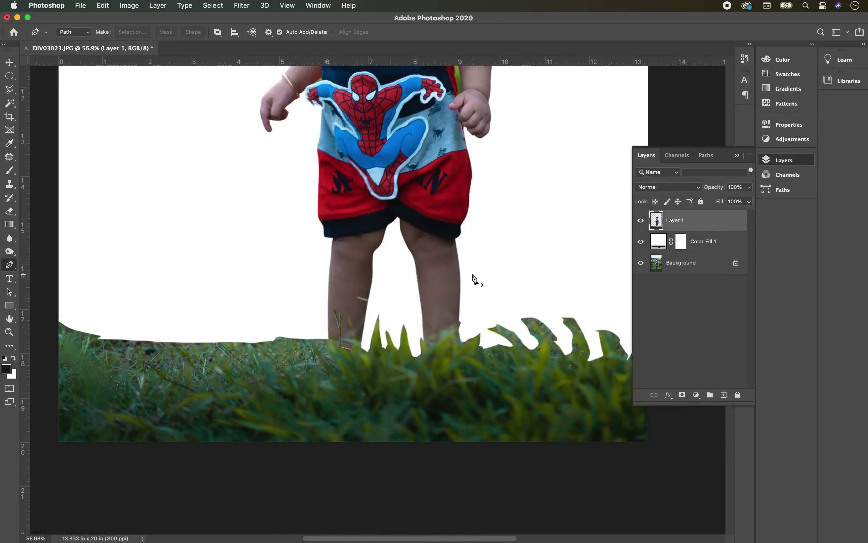
click(55, 365)
click(70, 351)
click(69, 341)
click(68, 335)
click(70, 330)
click(78, 343)
click(77, 355)
drag(83, 362, 90, 358)
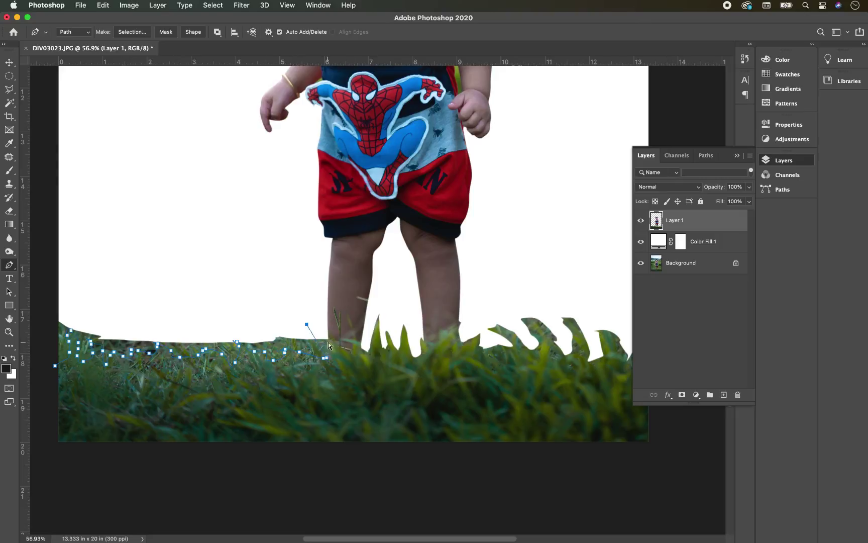
drag(40, 323, 12, 454)
click(54, 364)
- Convert the grass-edge path to a selection, delete its contents from Layer 1 and deselect
key(super+Return)
key(Delete)
key(super+d)
- Trace a closed path around the green gap between the overalls and the arm on the image's right side
scroll(43, 375, down, 3)
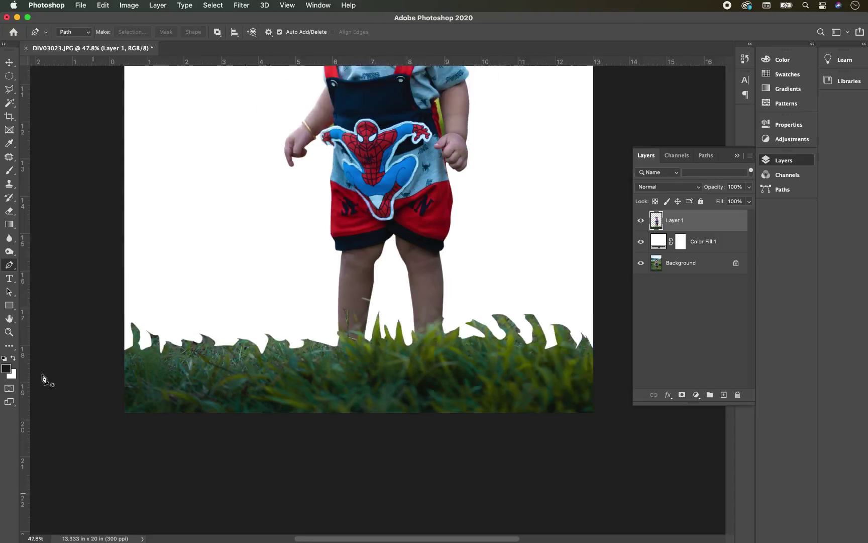
scroll(43, 375, up, 5)
scroll(407, 358, up, 7)
click(315, 260)
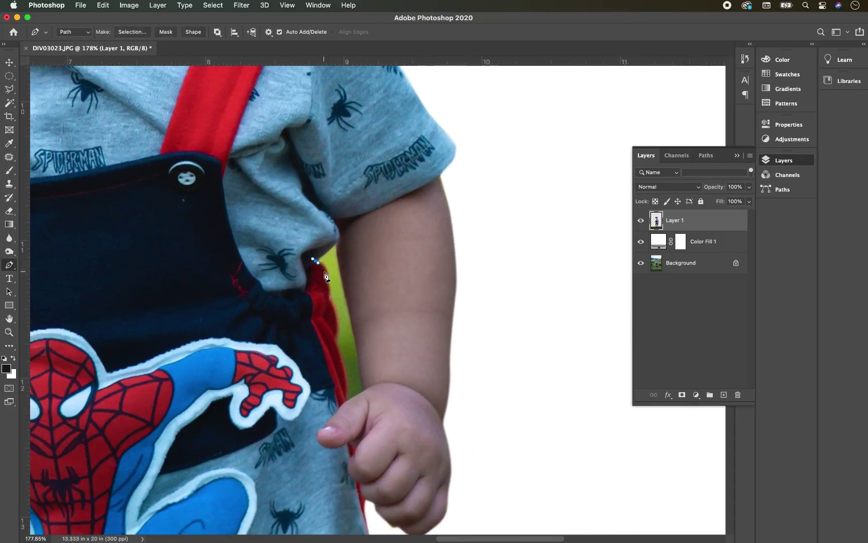
scroll(359, 399, up, 4)
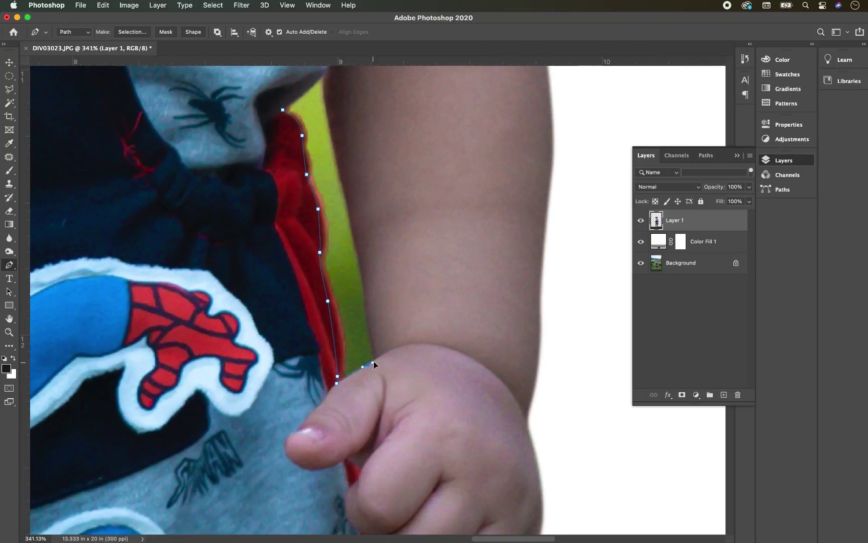
scroll(364, 264, up, 5)
click(337, 201)
click(295, 237)
- Select the outlined green gap beside the arm, delete it from Layer 1 and deselect
key(super+Return)
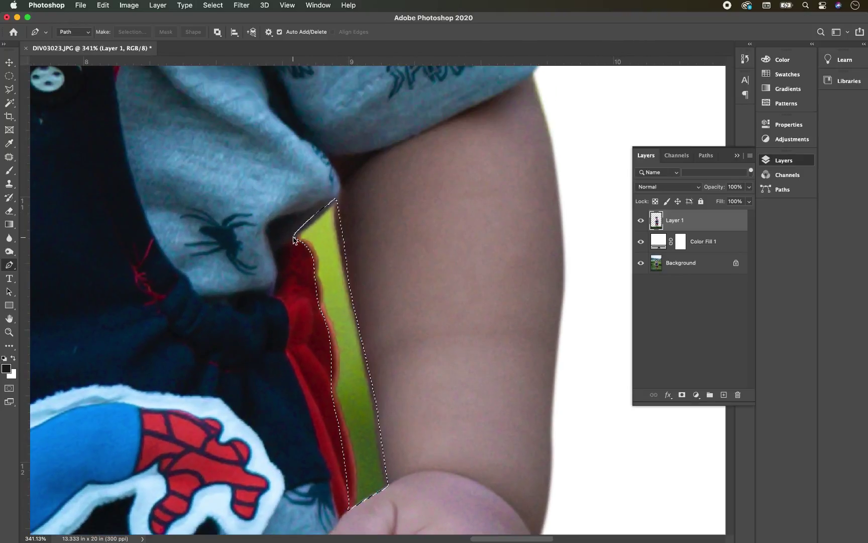
key(Delete)
key(super+d)
- Outline the small green patch between the bracelet arm and the overalls, convert it to a selection and delete it
scroll(380, 274, down, 2)
scroll(378, 269, left, 10)
click(461, 356)
click(434, 379)
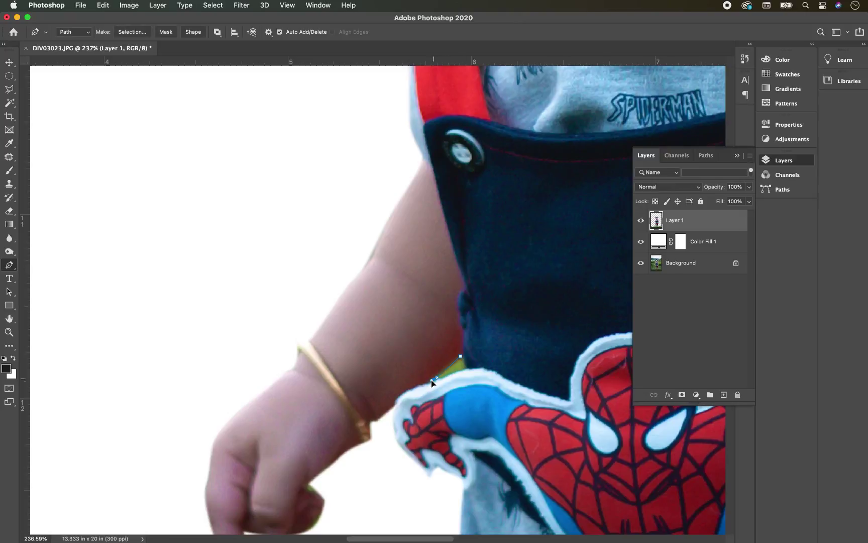
click(433, 382)
drag(463, 371, 466, 370)
key(super+Return)
key(Delete)
- Start a path outside the hair on the image's left side, run it to the ear and up along the forehead hairline
scroll(466, 361, down, 10)
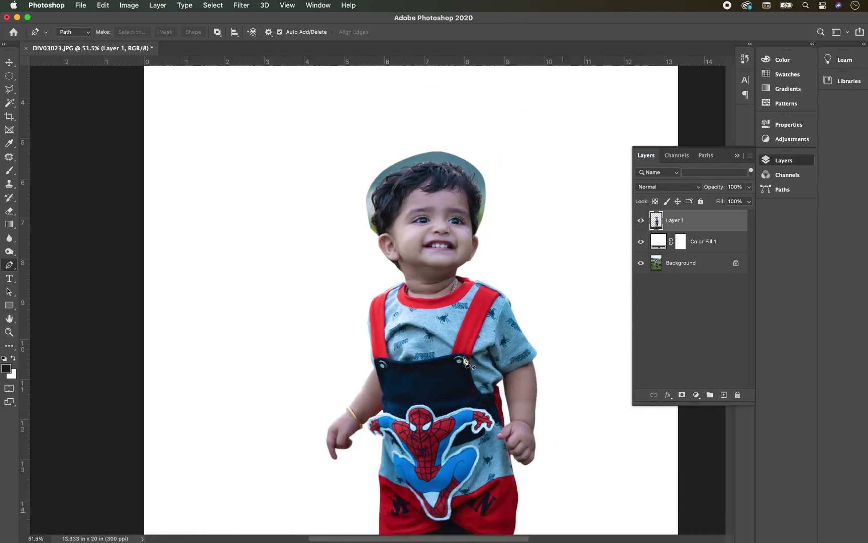
scroll(485, 256, up, 6)
scroll(484, 248, up, 6)
click(277, 263)
drag(286, 411, 299, 428)
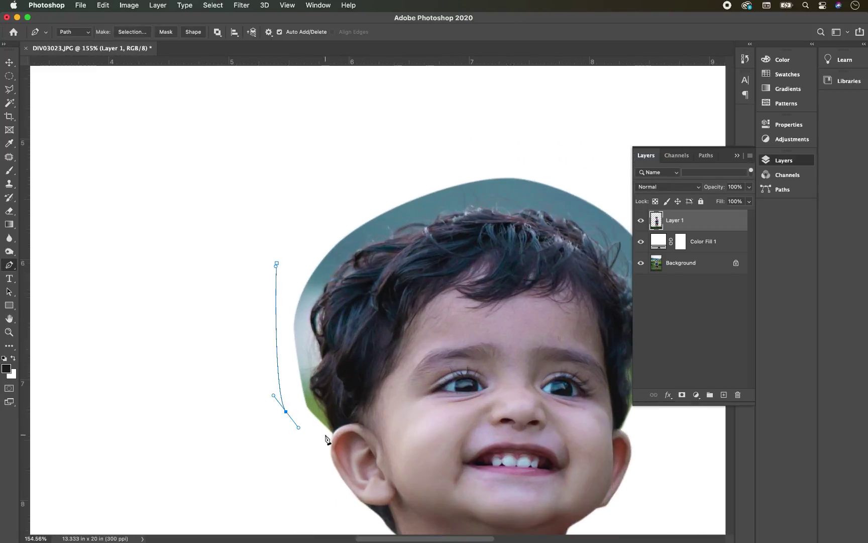
click(328, 434)
click(334, 432)
drag(354, 401, 357, 397)
drag(402, 319, 412, 302)
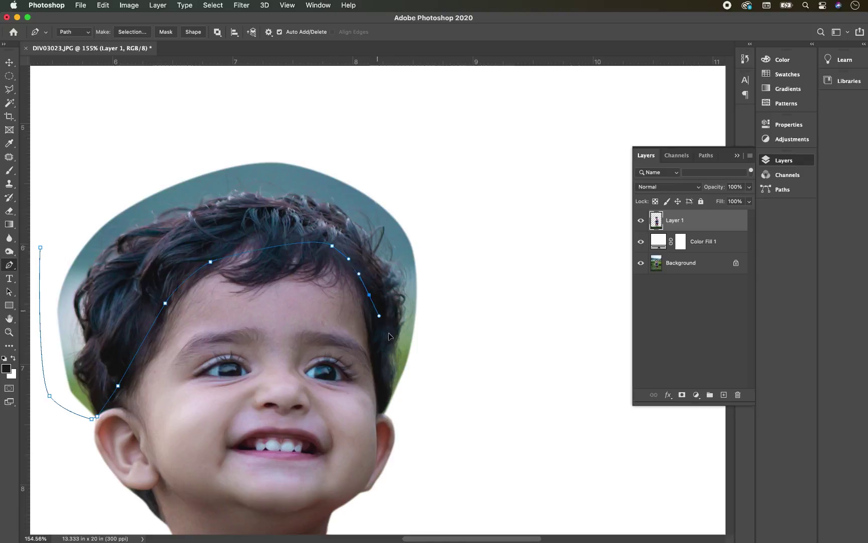
- Continue the path down to the other ear and close it around the outside of the backdrop halo above the head
drag(378, 410, 379, 415)
click(394, 410)
click(463, 261)
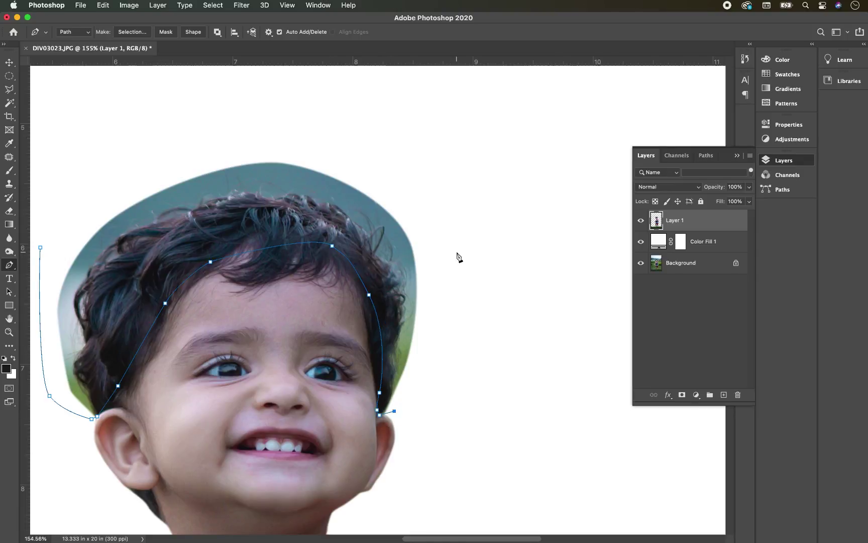
drag(390, 151, 374, 138)
drag(305, 130, 275, 128)
drag(150, 166, 100, 197)
click(41, 247)
- Convert the hair path to a selection, feather it and copy the area to a new layer
key(super+Return)
key(shift+F6)
key(Return)
key(super+j)
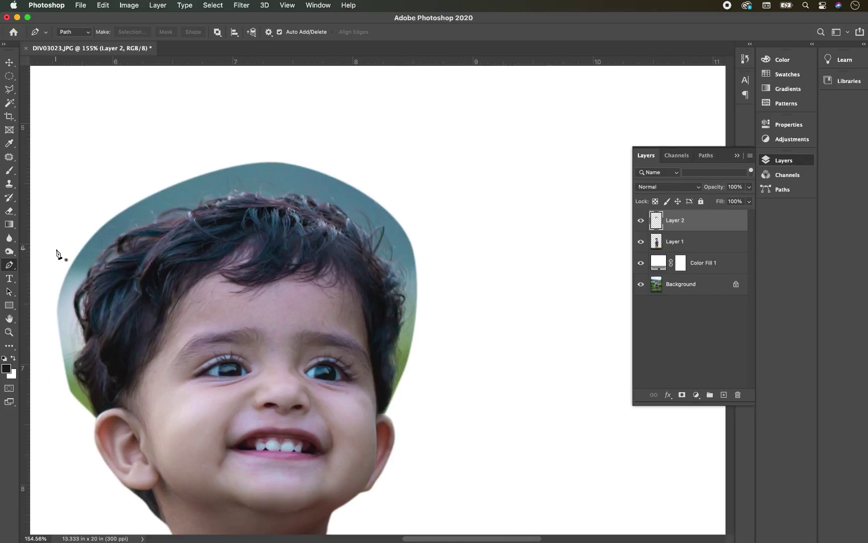
- Desaturate the copied hair layer by setting its saturation to -100
key(super+u)
key(Tab)
text(-100)
key(Return)
- Brighten the highlights of the grey hair layer with Levels so the backdrop around the hair turns nearly white
key(super+l)
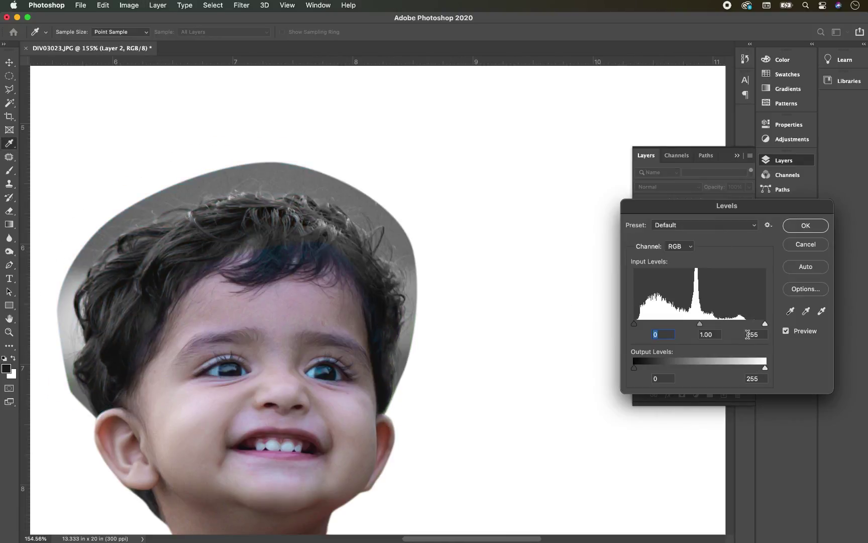
drag(721, 324, 705, 328)
key(Return)
key(p)
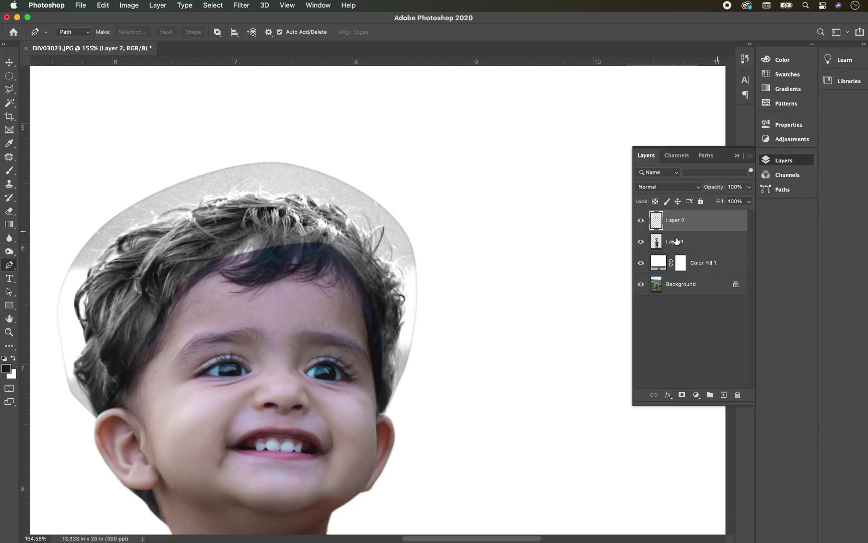
- Set Layer 2 to Multiply while Layer 1 is hidden, move it below Layer 1 and show Layer 1 again
click(641, 241)
click(668, 186)
click(651, 220)
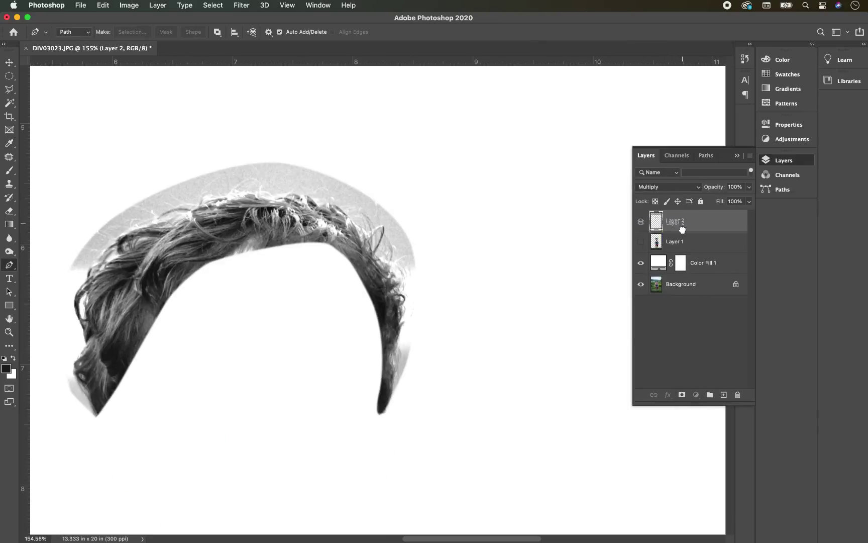
drag(681, 229, 681, 251)
click(641, 220)
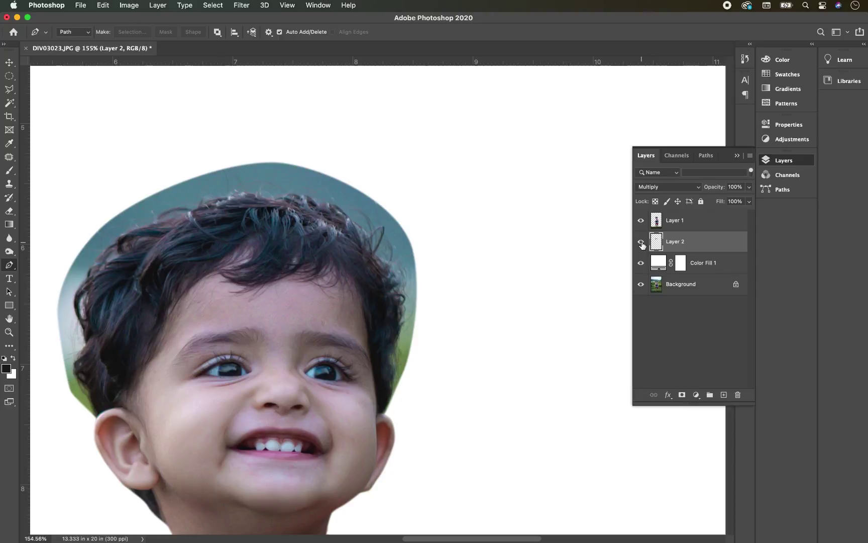
- Set the Eraser to 100% opacity and 100% flow and erase the coloured backdrop around the hair on Layer 1
key(alt+bracketright)
key(e)
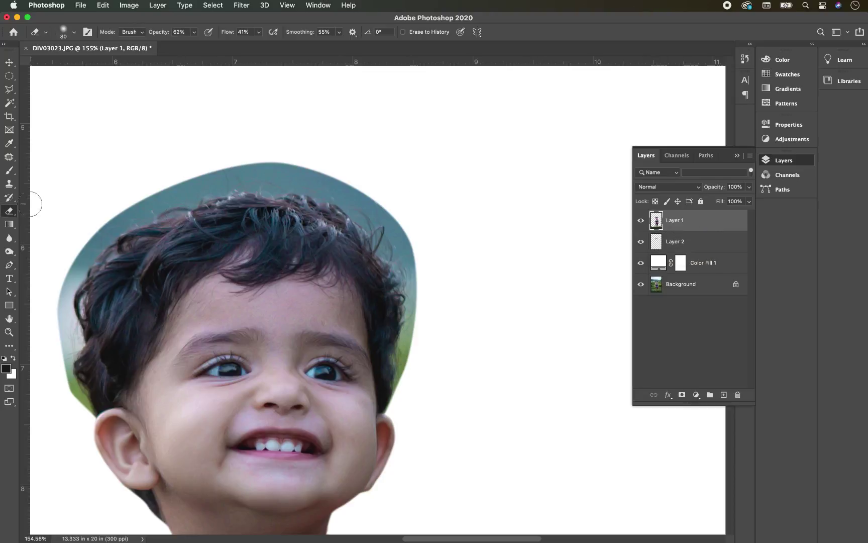
click(193, 32)
drag(196, 47, 291, 46)
click(259, 32)
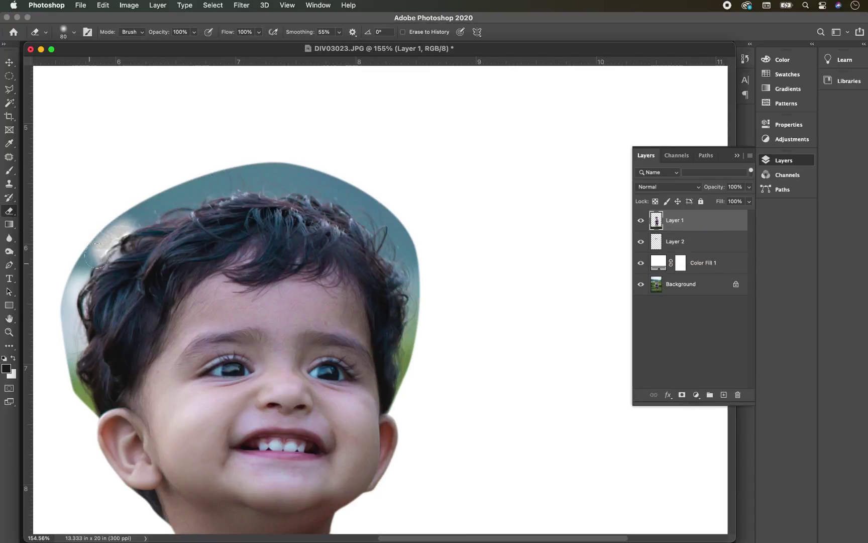
mouse_move(97, 256)
mouse_down()
mouse_move(76, 342)
mouse_move(88, 407)
mouse_move(166, 198)
mouse_move(326, 179)
mouse_move(402, 221)
mouse_move(427, 251)
mouse_move(404, 396)
mouse_up()
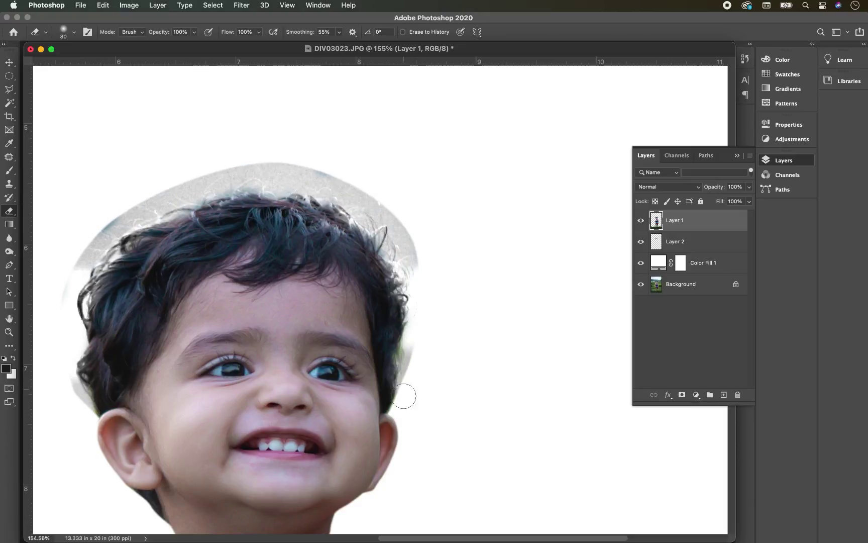
- Erase the grey halo beside the hair on the image's right side from Layer 2
click(703, 242)
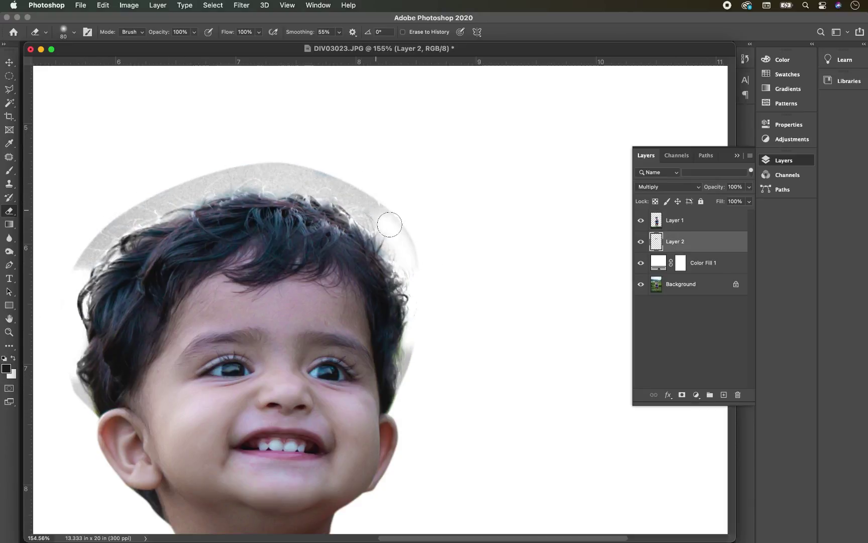
mouse_move(390, 224)
mouse_down()
mouse_move(414, 267)
mouse_move(407, 386)
mouse_up()
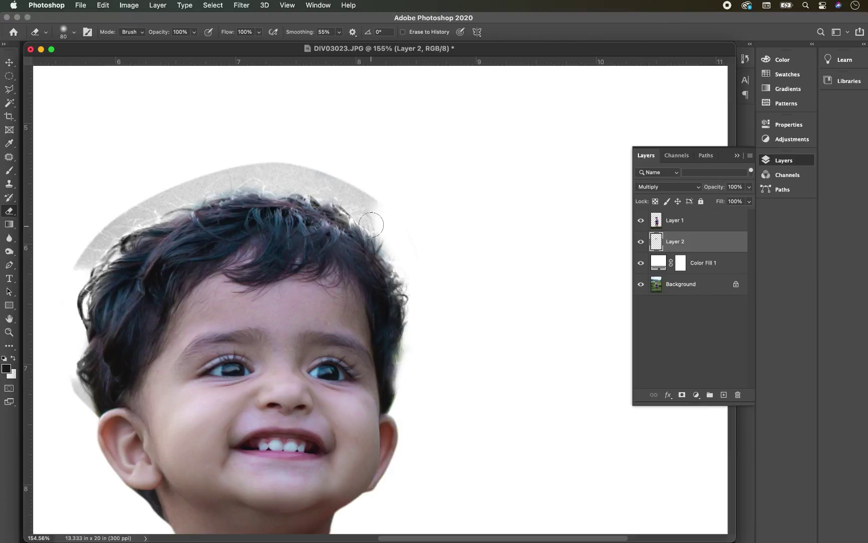
- Trace a Pen path along the upper edge of the hair, from the image's left side across the crown
key(p)
scroll(87, 261, up, 5)
scroll(368, 248, down, 2)
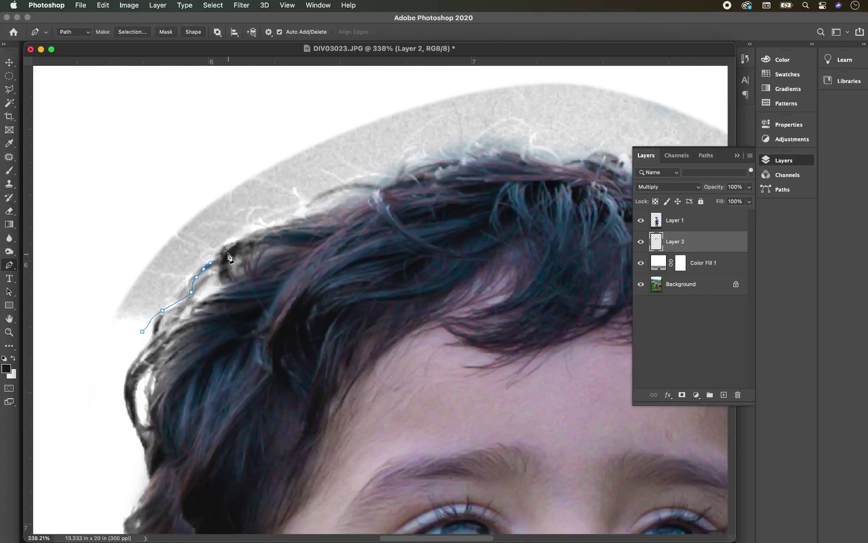
drag(229, 245, 244, 237)
drag(340, 207, 349, 203)
drag(402, 201, 255, 297)
drag(288, 256, 298, 254)
drag(430, 257, 441, 254)
drag(491, 255, 506, 266)
drag(591, 357, 421, 327)
drag(415, 282, 425, 288)
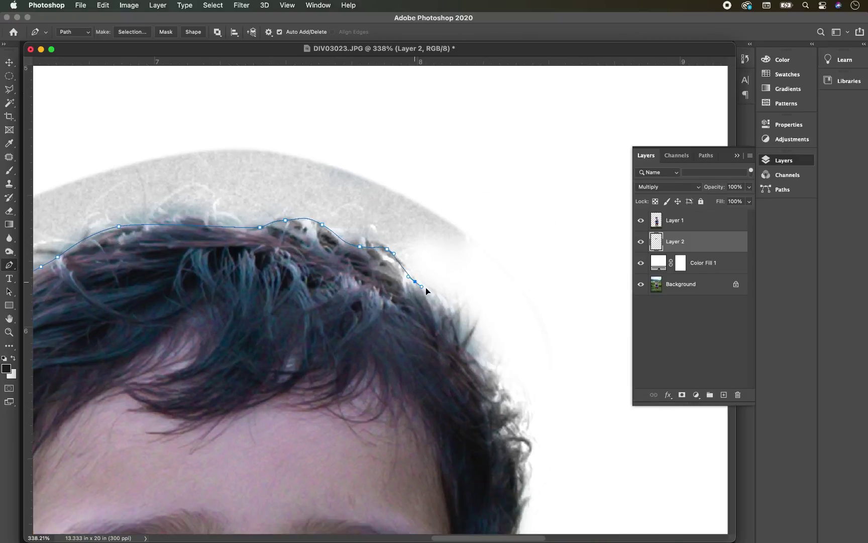
- Extend the path past the hair on the image's right side and close it around the outside of the grey halo
drag(466, 319, 473, 326)
click(502, 292)
click(575, 267)
scroll(575, 270, down, 5)
click(453, 227)
drag(270, 205, 209, 203)
click(121, 348)
- Convert the halo path to a selection, delete its contents from Layer 2, activate Layer 1 and deselect
key(super+Return)
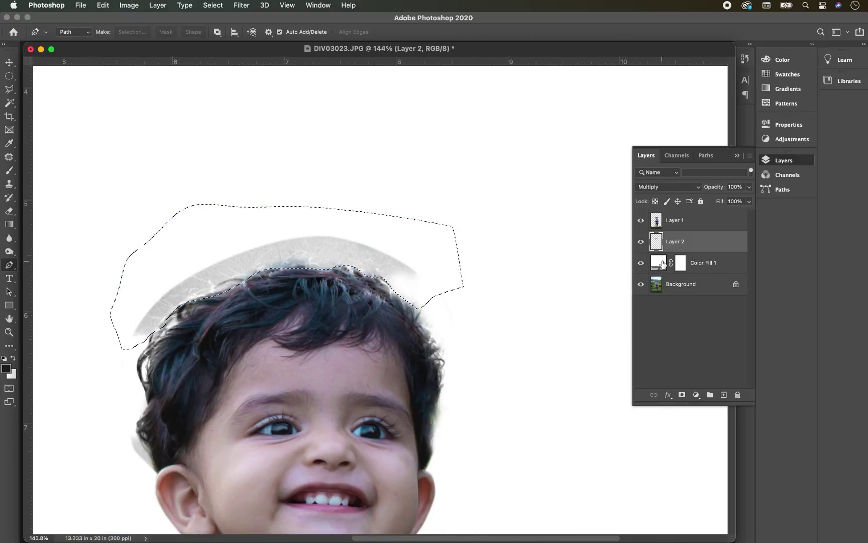
key(BackSpace)
click(675, 220)
key(super+d)
- Outline the grey patch beside the hair above the ear on the image's left side, select it and delete it
scroll(335, 323, down, 5)
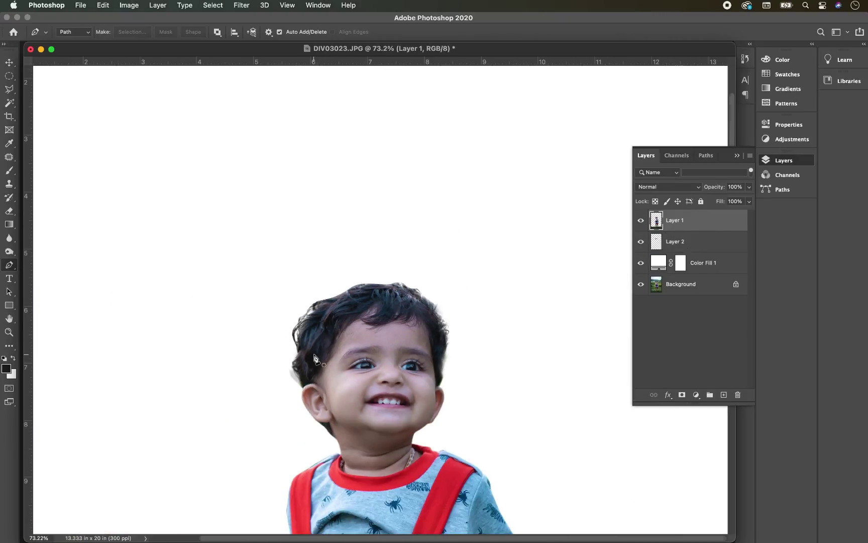
scroll(313, 354, up, 5)
click(256, 309)
drag(269, 329, 272, 339)
click(264, 363)
click(234, 327)
click(256, 309)
key(super+Return)
right_click(296, 329)
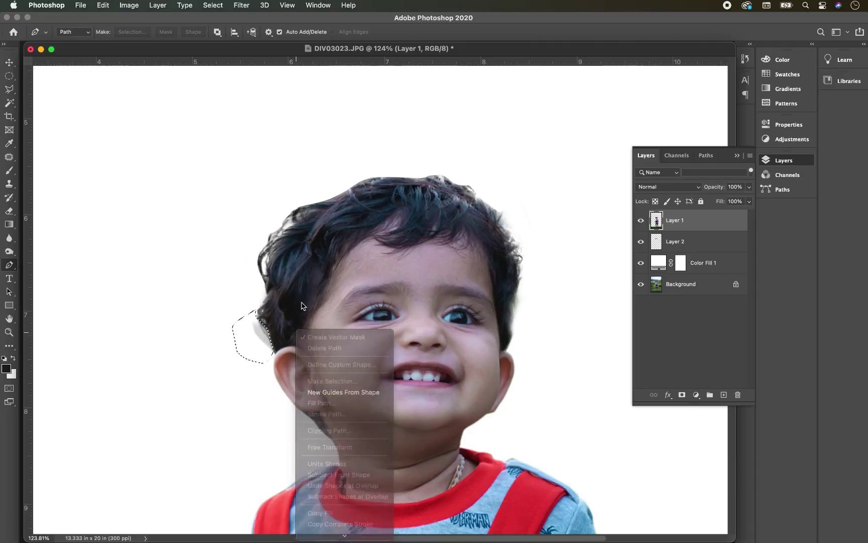
super+right_click(301, 305)
click(680, 244)
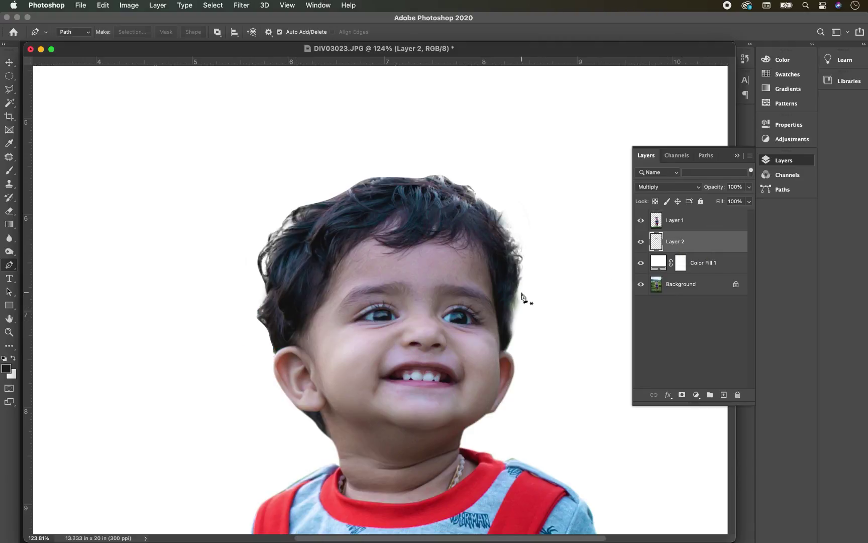
- Outline the leftover fringe beside the hair on the image's right side, select it, delete it from Layer 1 and deselect
drag(522, 294, 506, 344)
key(super+Return)
click(678, 221)
key(Delete)
key(super+d)
- Merge Layer 1 and Layer 2 into a single layer
scroll(585, 245, down, 5)
shift+click(695, 245)
key(super+e)
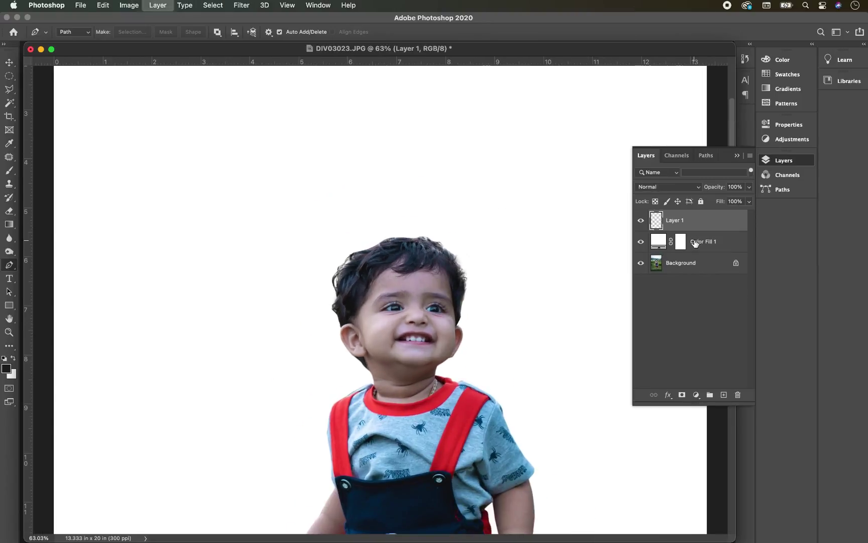
scroll(477, 287, down, 5)
key(super+m)
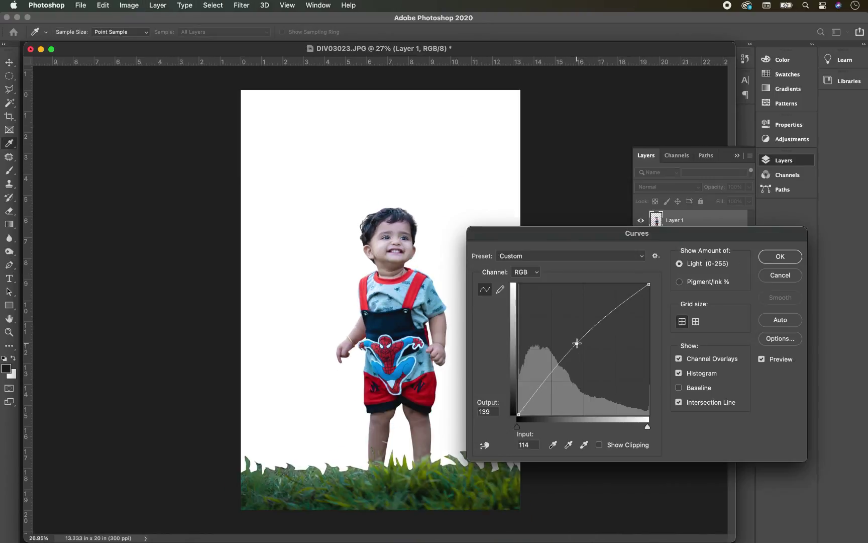
key(Escape)
- Raise the contrast of Layer 1 with Levels, setting the input black point to 3 and the white point to 239
key(super+l)
drag(765, 324, 755, 325)
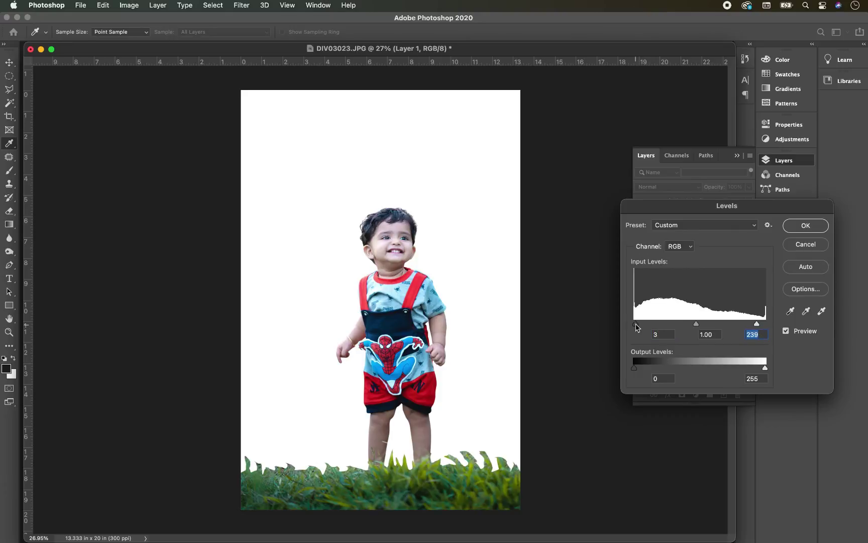
key(Return)
- Outline the child's head and neck down to the collar with a closed path and copy that area to a new layer
key(p)
scroll(403, 290, up, 5)
click(314, 198)
click(354, 219)
click(374, 230)
click(378, 240)
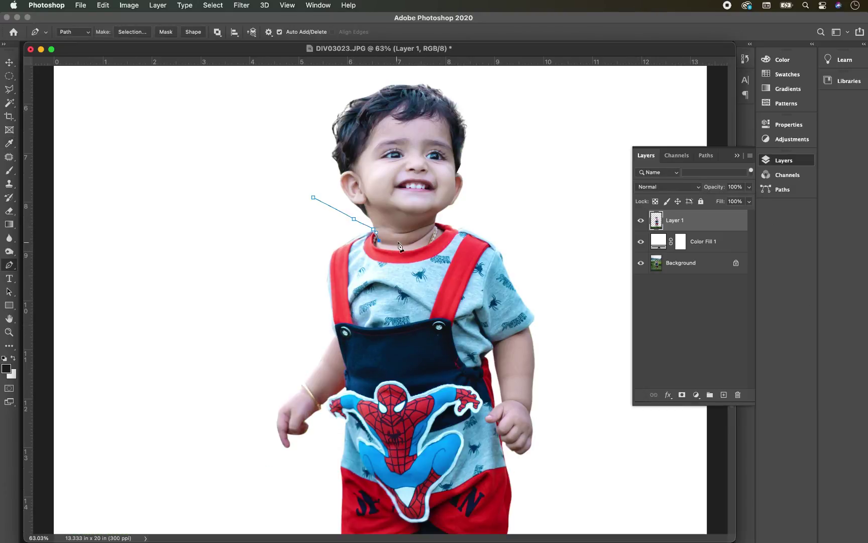
click(473, 97)
click(436, 77)
drag(397, 74, 334, 99)
click(314, 127)
click(314, 197)
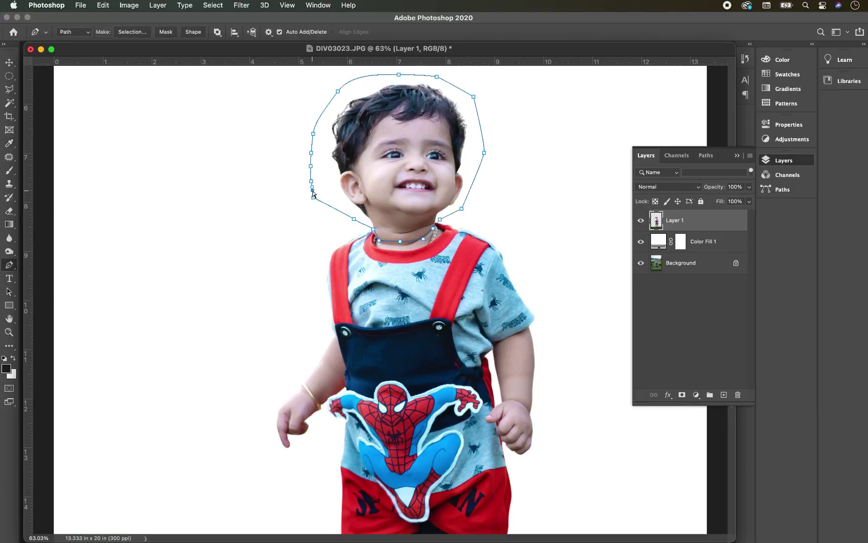
key(super+Return)
key(super+j)
- Start a path under the chin, run it across the neck and down past the body on the image's right side
scroll(511, 240, down, 3)
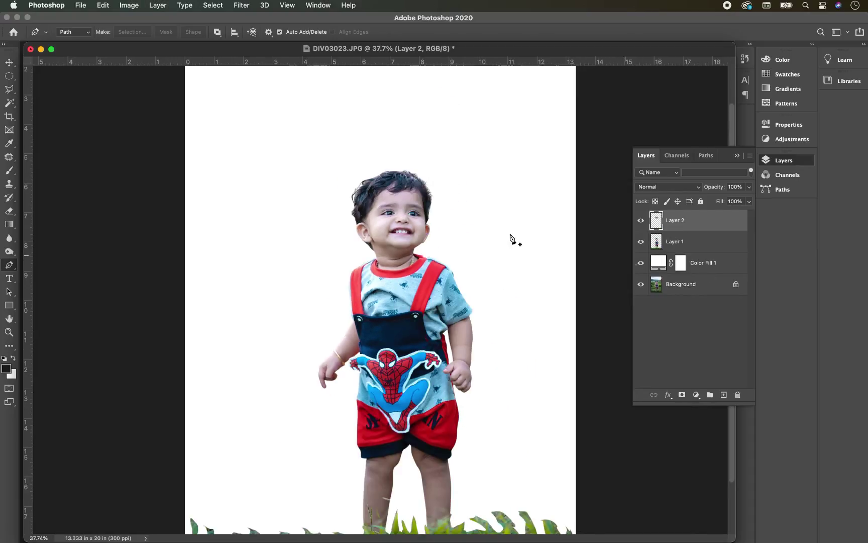
click(365, 245)
click(374, 247)
click(440, 253)
drag(494, 348, 498, 367)
drag(533, 441, 548, 452)
drag(597, 491, 614, 508)
scroll(616, 511, down, 2)
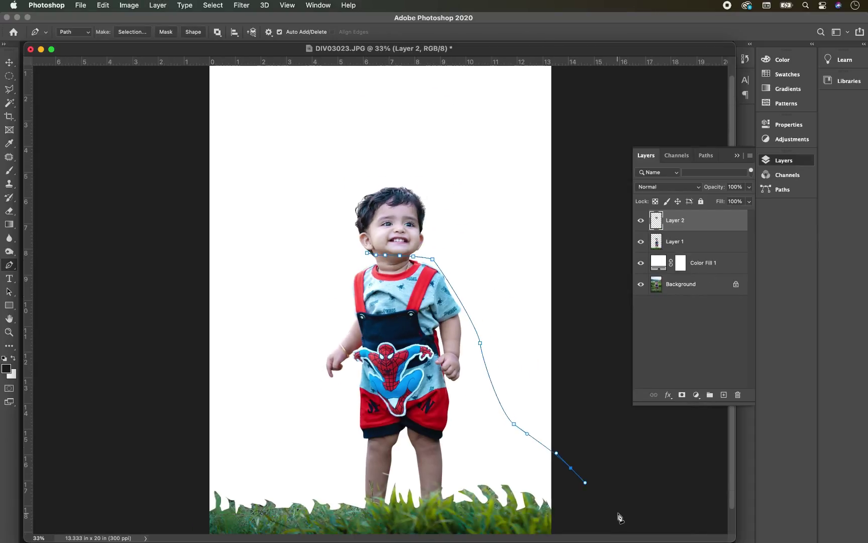
- Continue the path around the outside of the grass and close it back up the image's left side to the neck
scroll(321, 519, down, 2)
click(310, 515)
click(227, 502)
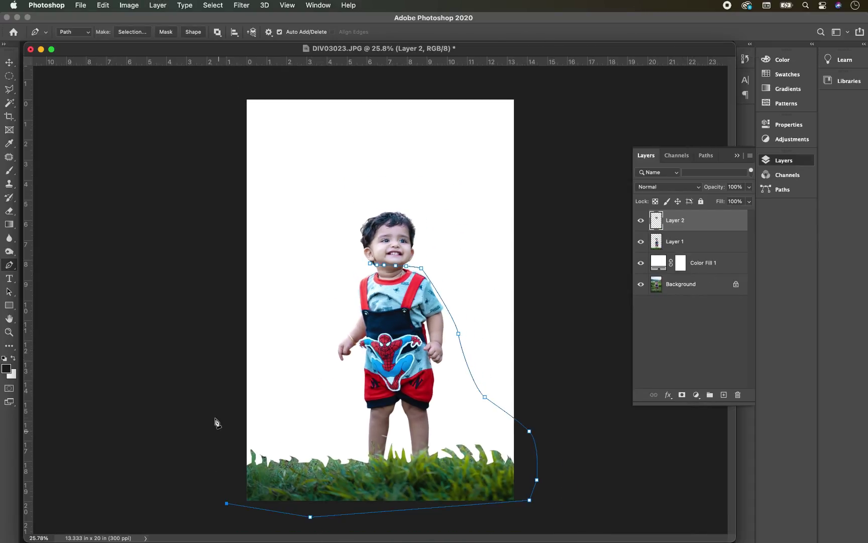
click(215, 418)
drag(344, 275, 350, 271)
click(370, 264)
- Copy the outlined body and grass from Layer 1 to a new layer and delete Layer 1
key(super+Return)
click(669, 242)
key(super+j)
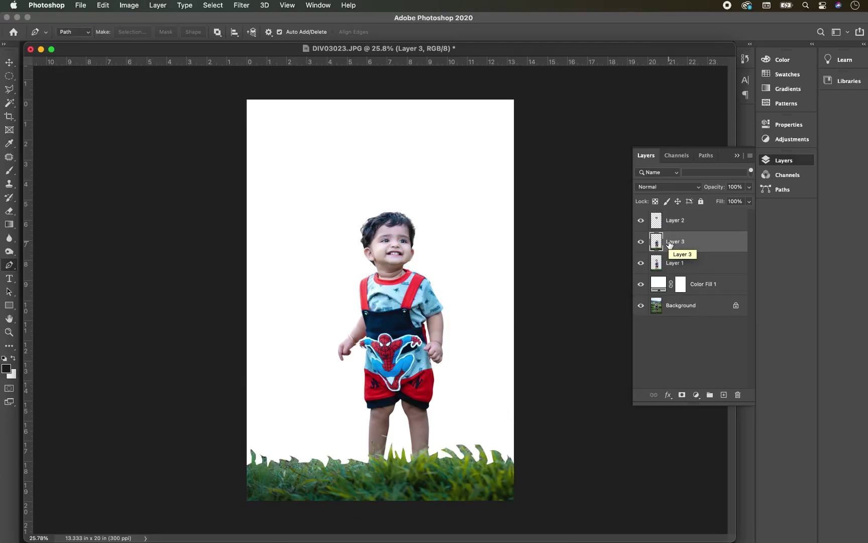
click(682, 265)
key(Delete)
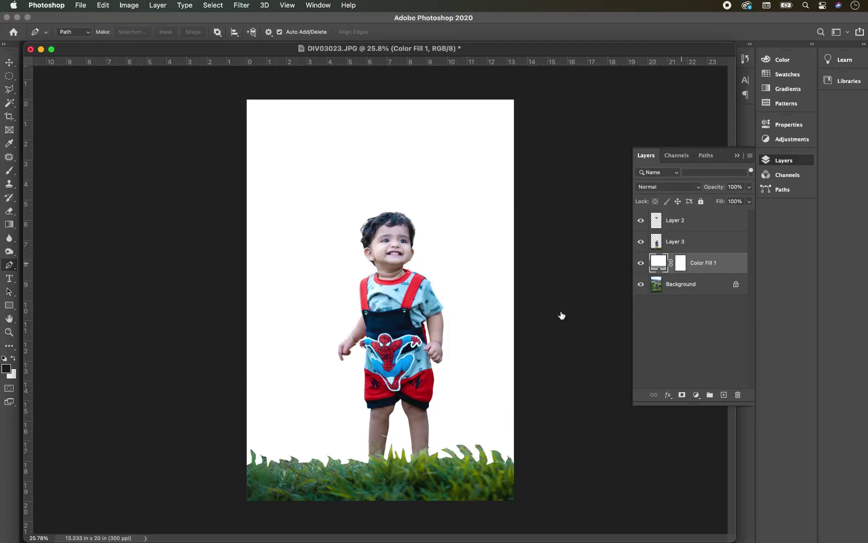
- Enlarge the head on Layer 2 to a little over 200% and position it above the shirt collar
key(v)
right_click(402, 257)
click(397, 259)
key(super+t)
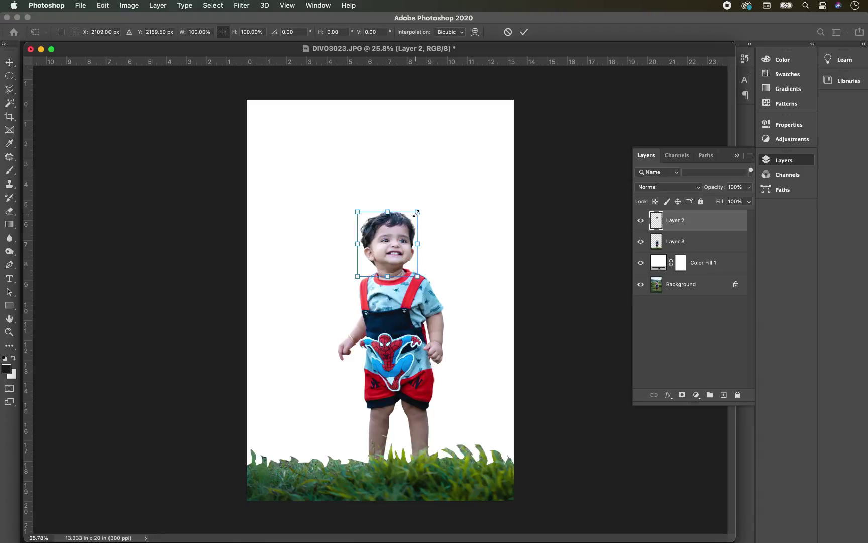
drag(417, 212, 484, 143)
drag(452, 206, 417, 206)
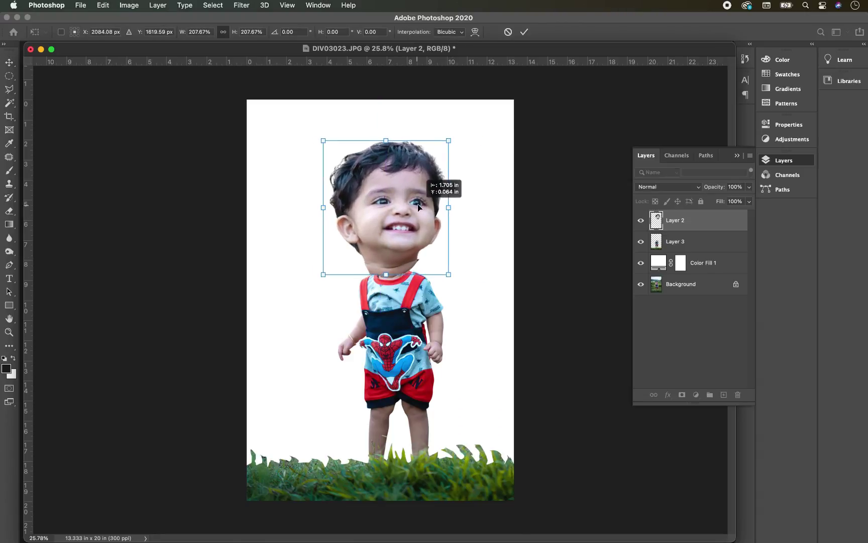
drag(447, 143, 454, 136)
key(Return)
- Scale the body and grass layer to 95.30% and move it up so the collar meets the enlarged head's neck
right_click(397, 312)
click(398, 311)
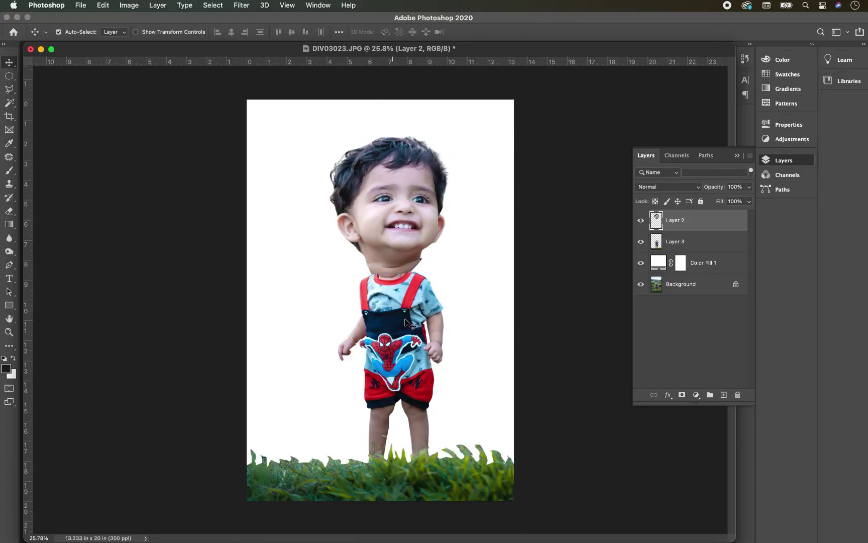
key(super+t)
drag(513, 265, 502, 275)
drag(399, 346, 406, 338)
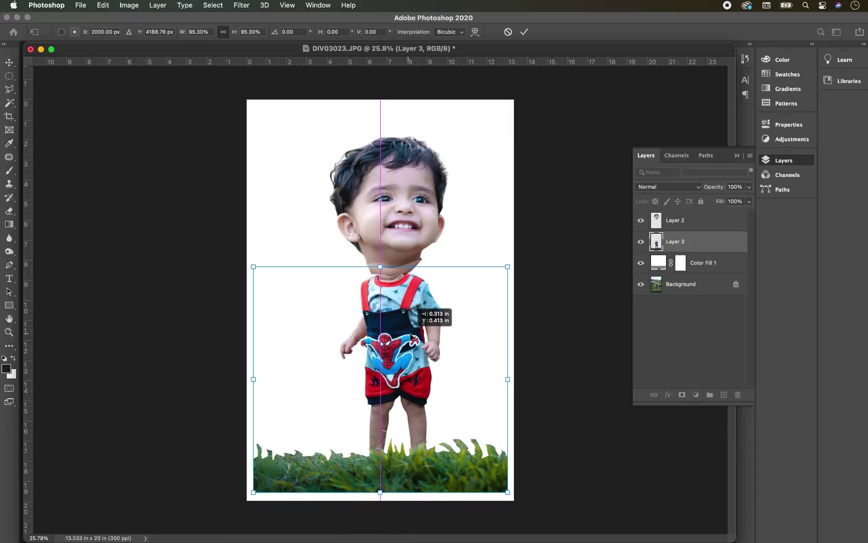
key(Return)
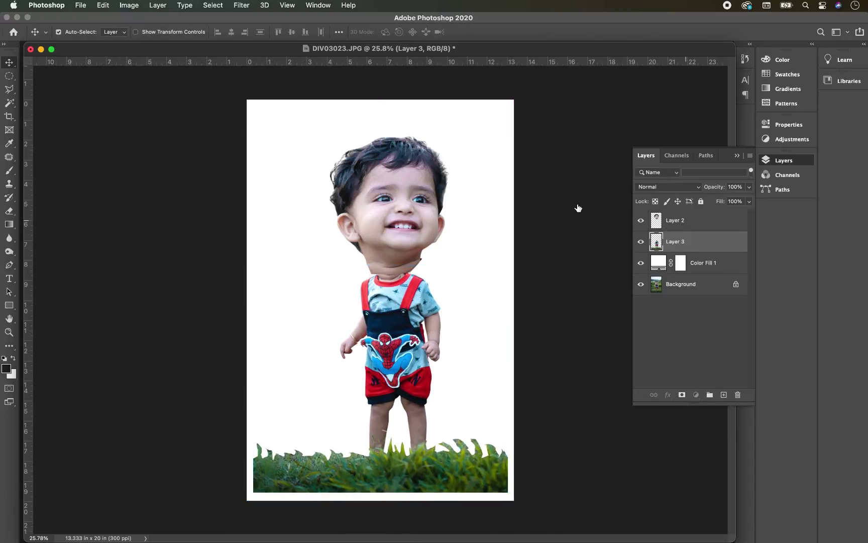
- Use Liquify on Layer 2 with brush size 500 to reshape the neck's lower edges, and nudge the head down onto the collar
click(686, 221)
click(241, 6)
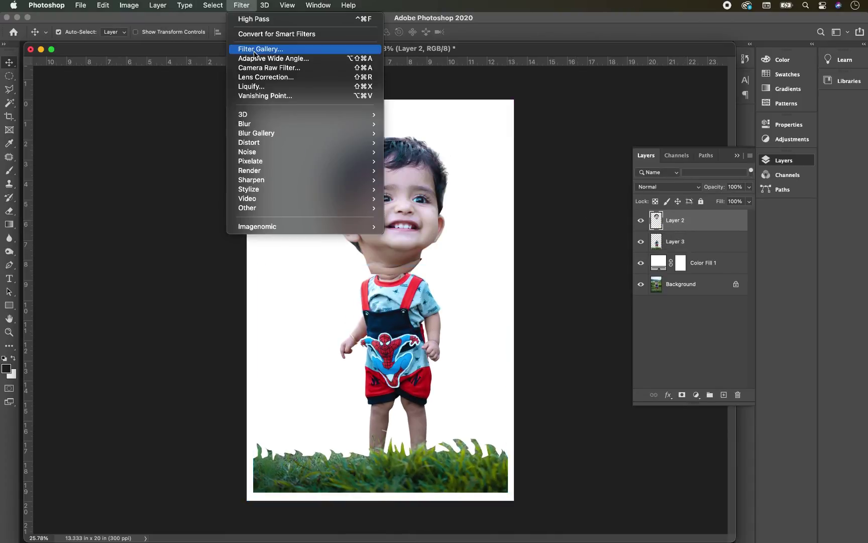
click(254, 86)
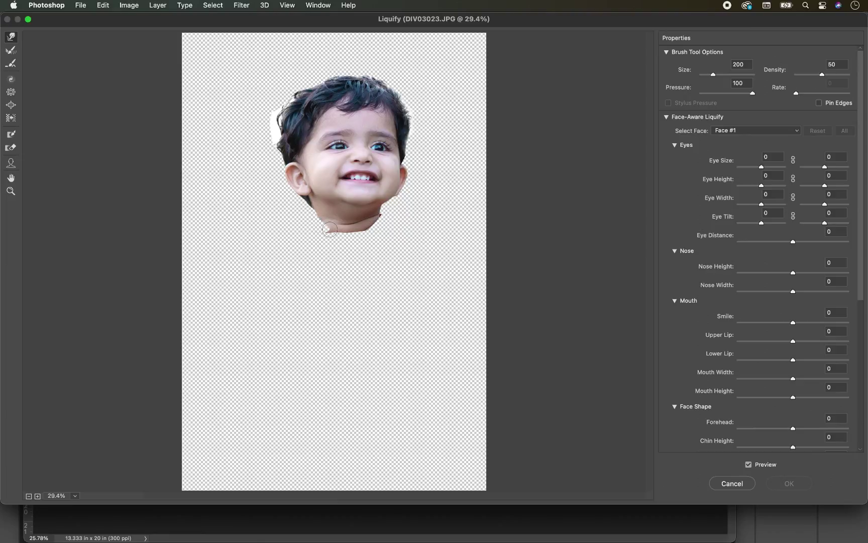
drag(329, 229, 330, 233)
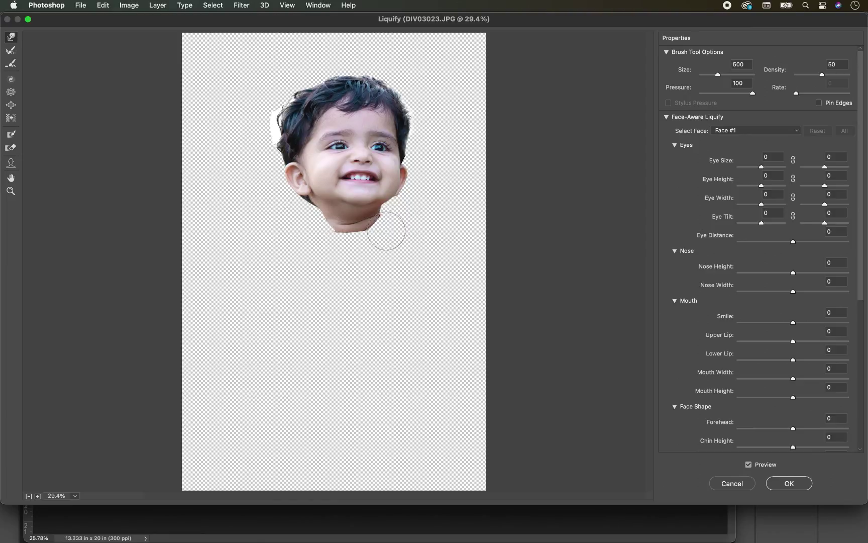
drag(401, 214, 381, 239)
drag(316, 230, 320, 226)
click(789, 483)
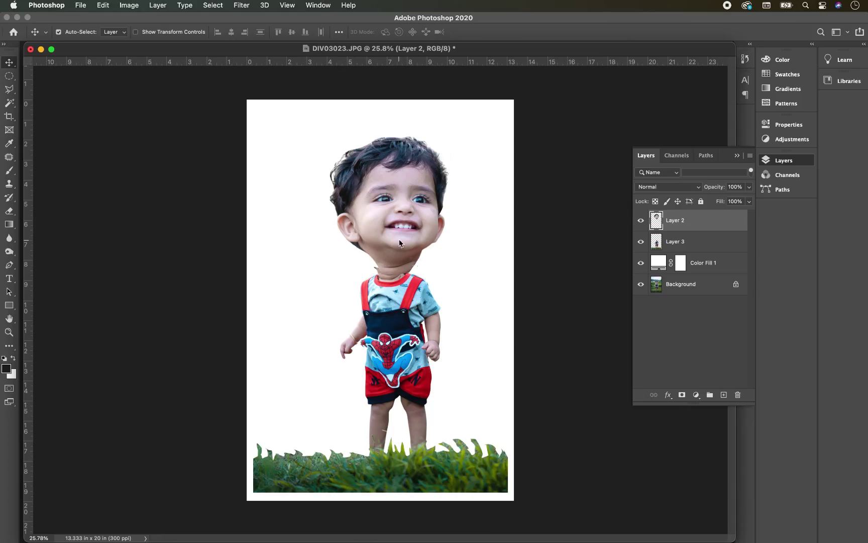
drag(406, 238, 404, 243)
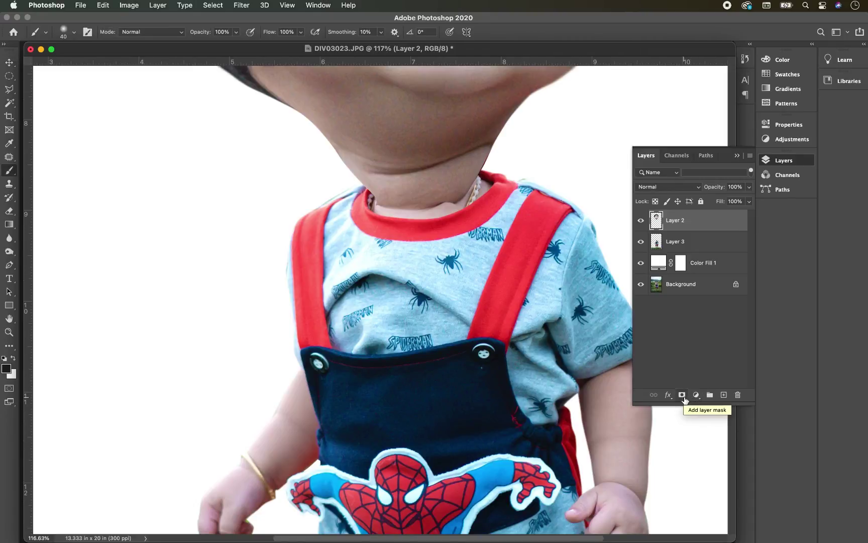
- Add a layer mask to Layer 2 and mask the neck's edge with a 70 px black brush to blend it into the collar
click(682, 395)
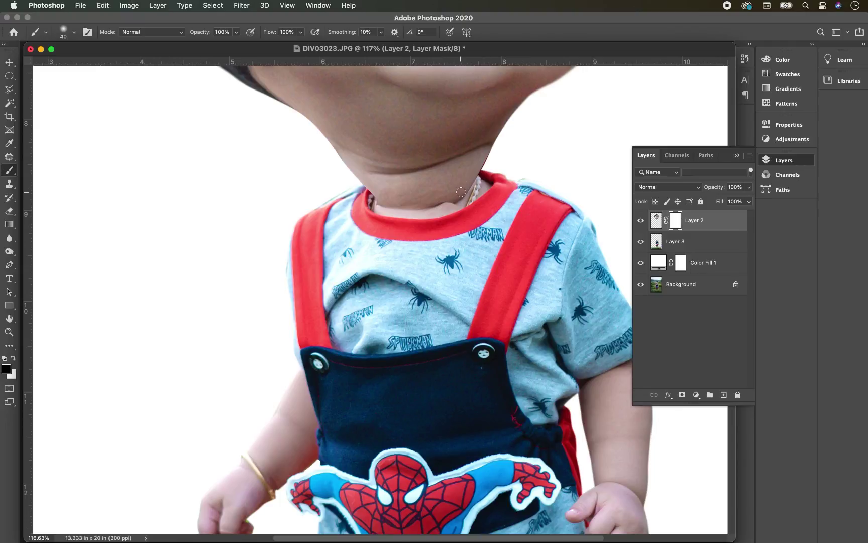
scroll(460, 191, down, 1)
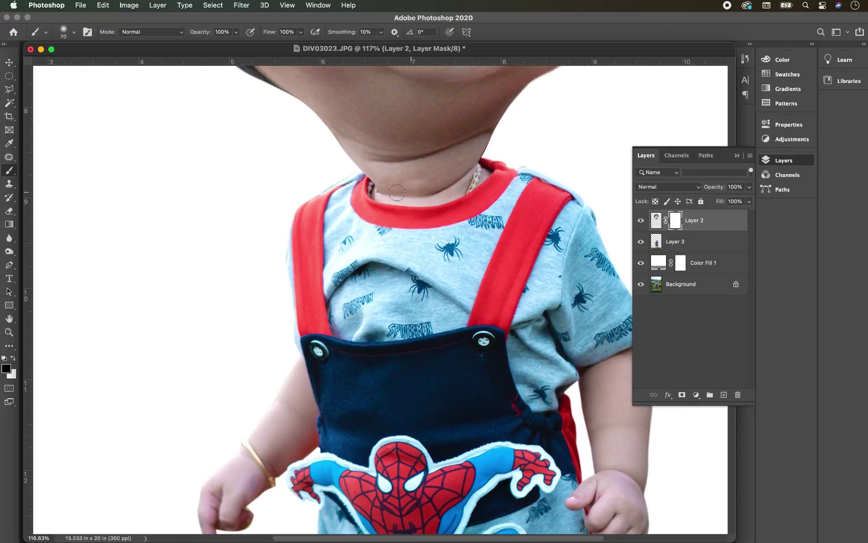
key(super+z)
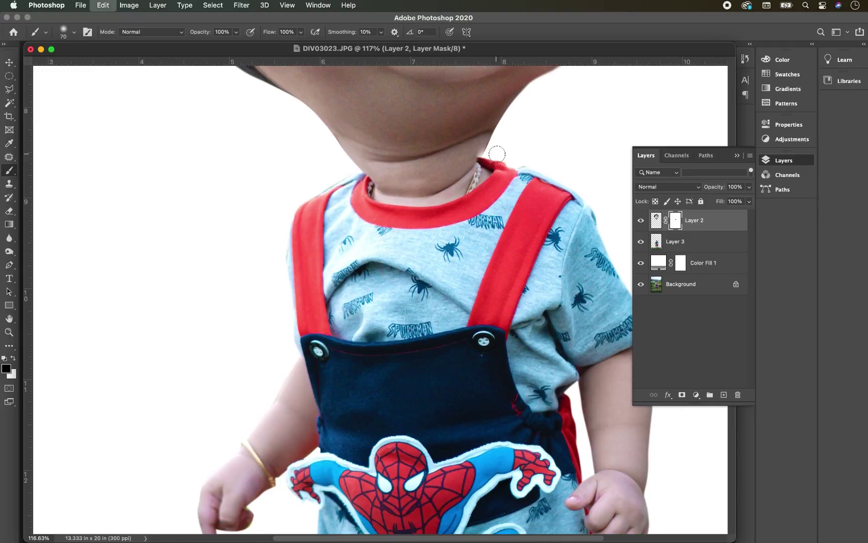
scroll(367, 224, down, 10)
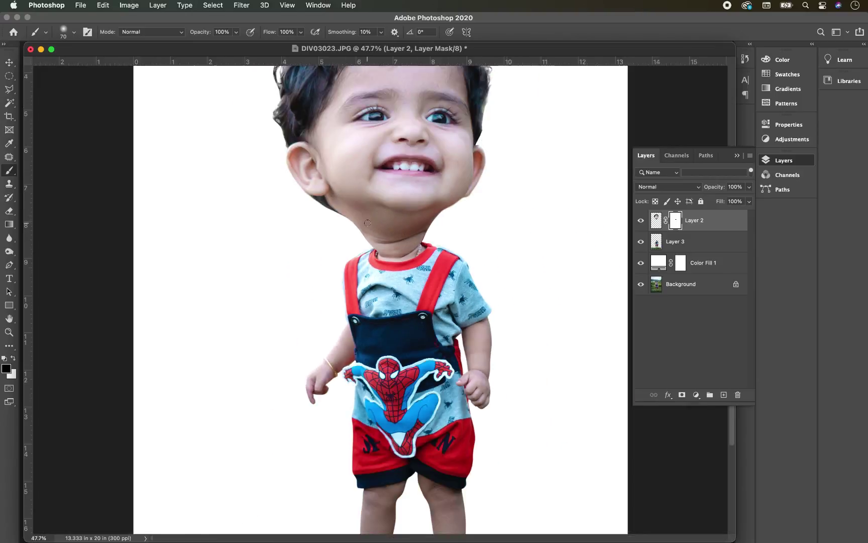
scroll(367, 223, up, 3)
scroll(367, 223, up, 2)
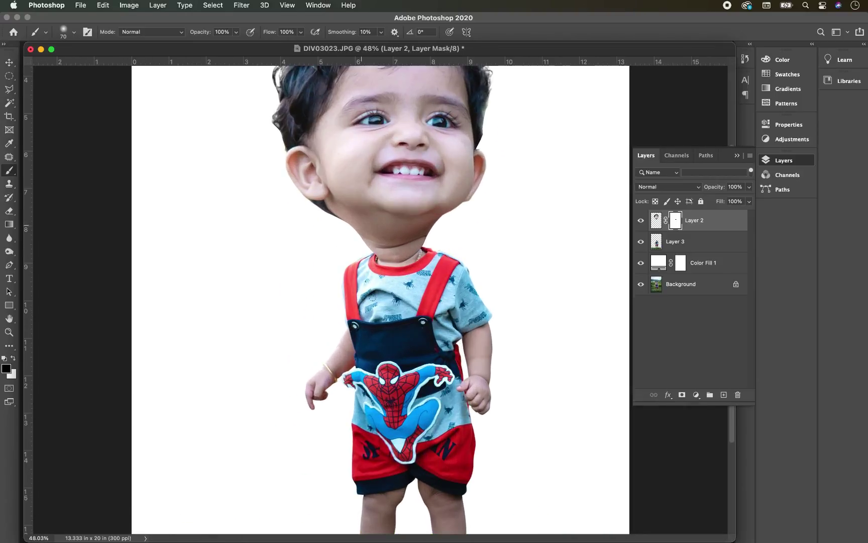
- Scale the head on Layer 2 down slightly and reposition it so the neck sits centred in the shirt collar
key(v)
right_click(397, 234)
click(405, 239)
drag(404, 237, 401, 231)
scroll(401, 231, down, 3)
key(super+t)
drag(438, 156, 436, 158)
drag(387, 229, 389, 227)
key(Return)
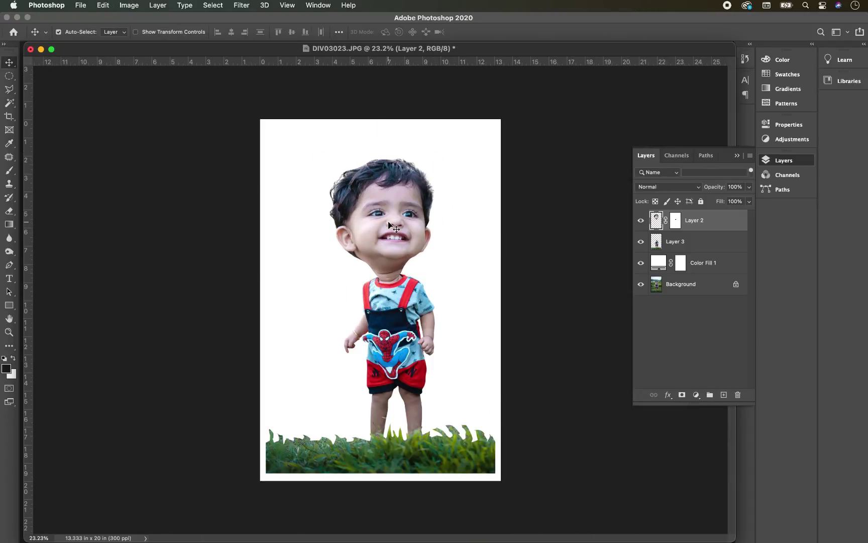
scroll(389, 222, up, 5)
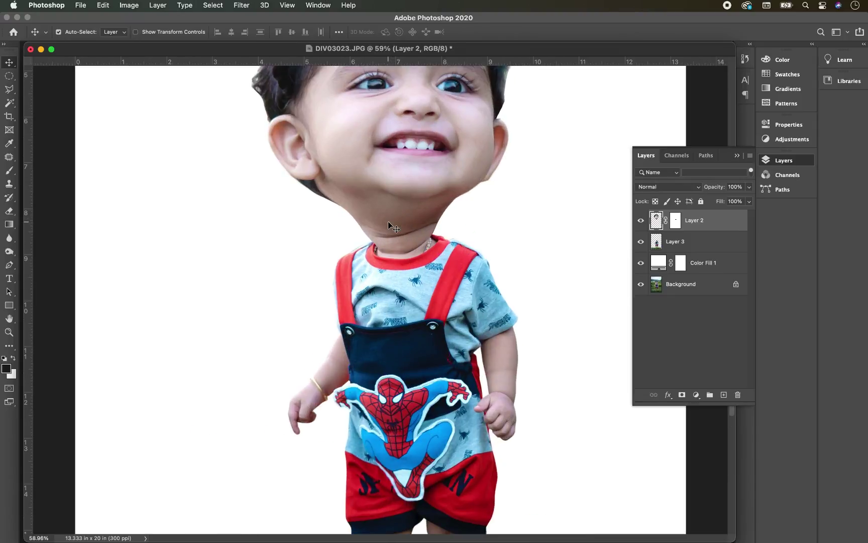
- Try merging the head and body layers into a single layer
click(700, 244)
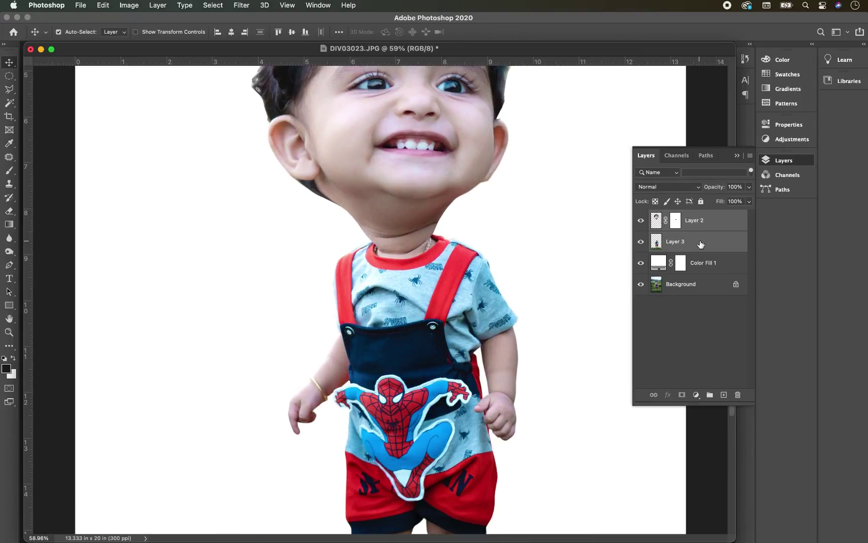
key(super+e)
shift+click(708, 245)
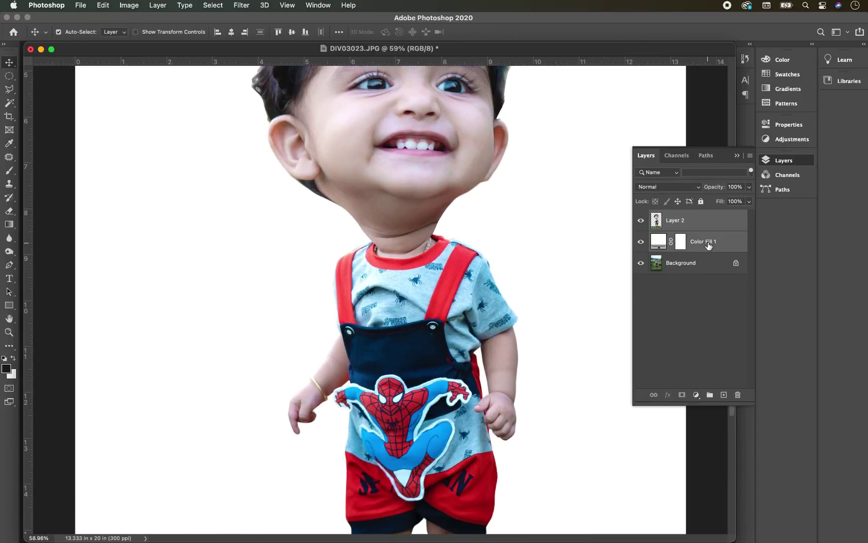
key(super+z)
- Convert Layer 2, Layer 3 and Color Fill 1 together into one smart object
shift+click(711, 264)
right_click(722, 268)
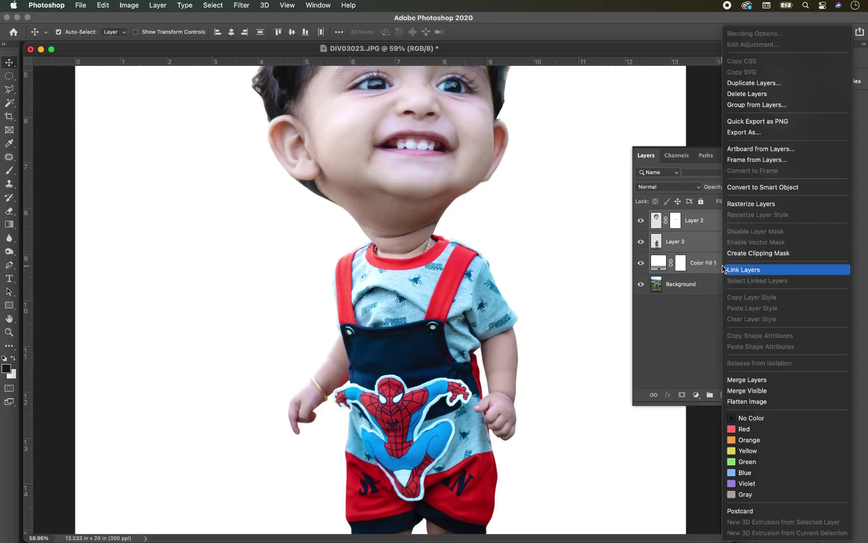
click(747, 189)
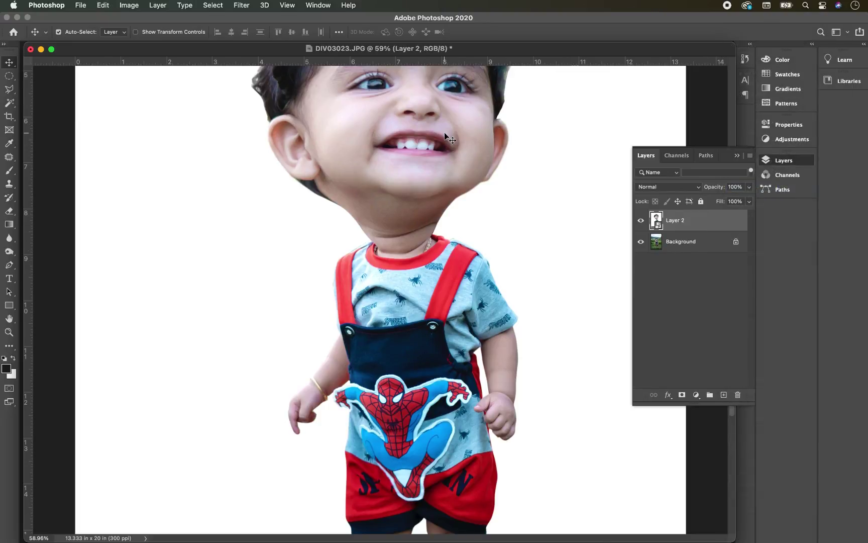
- In Liquify, set Eye Size to 100/100, Eye Height 72/43, Eye Width 26/17, Eye Tilt 1/0 and Eye Distance 12
click(242, 5)
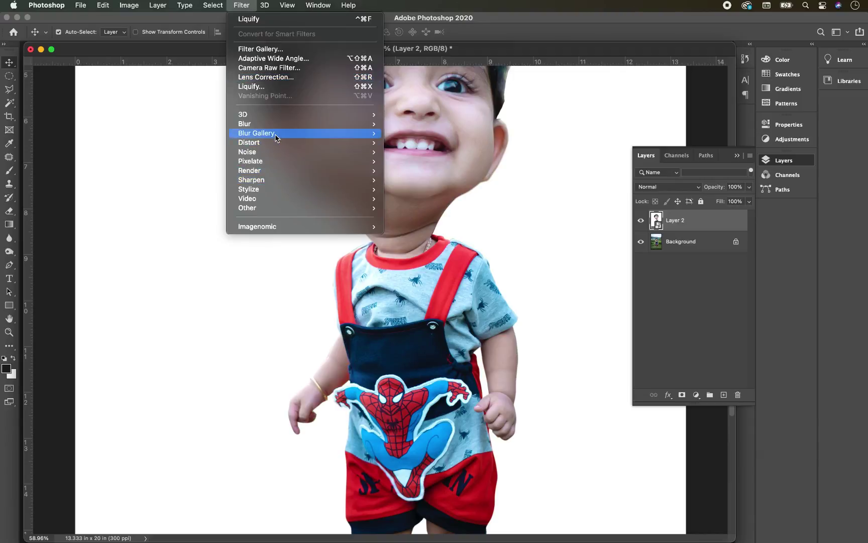
mouse_move(276, 134)
click(281, 86)
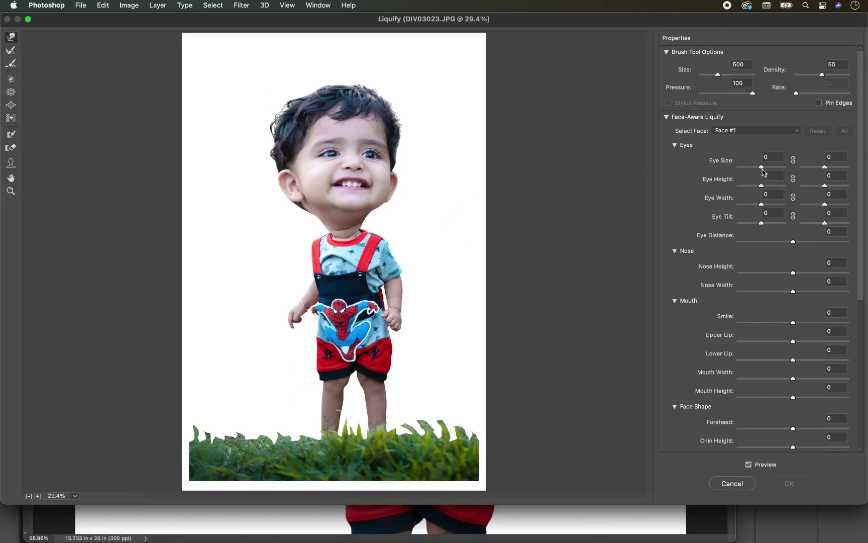
drag(762, 172, 774, 171)
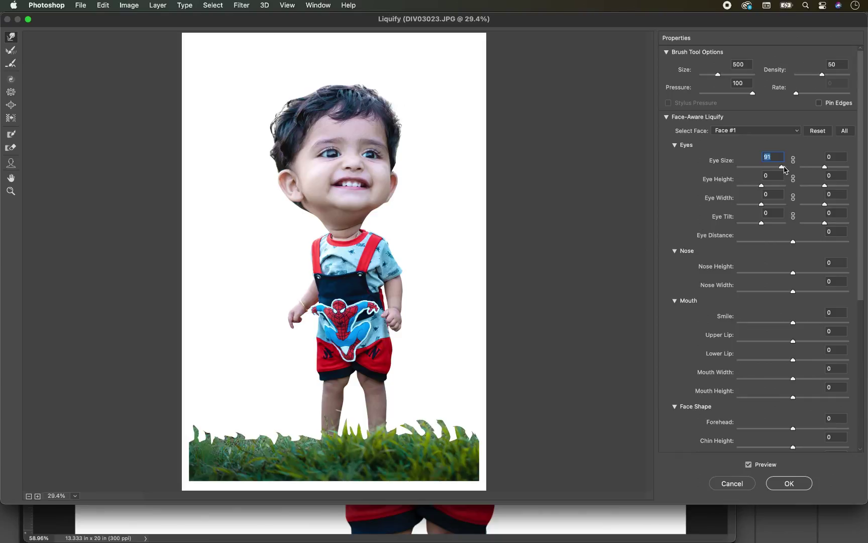
drag(760, 186, 833, 187)
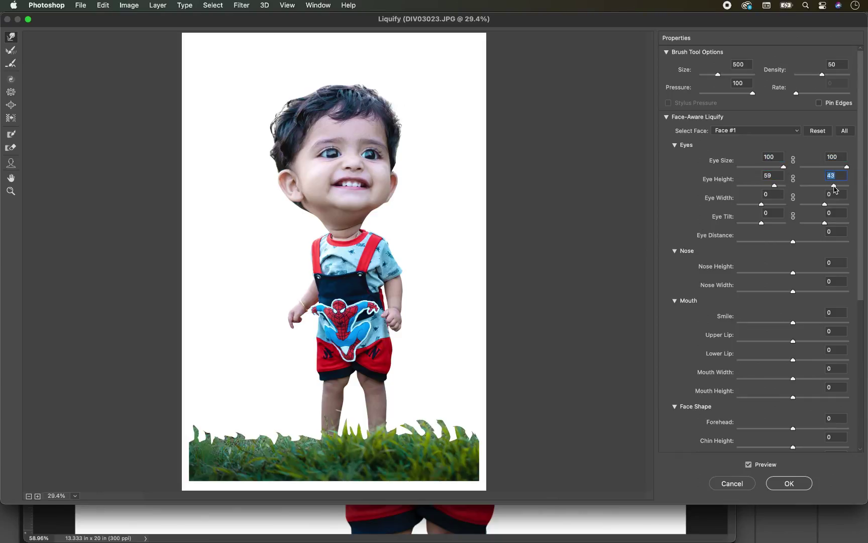
drag(774, 186, 827, 208)
drag(761, 222, 799, 243)
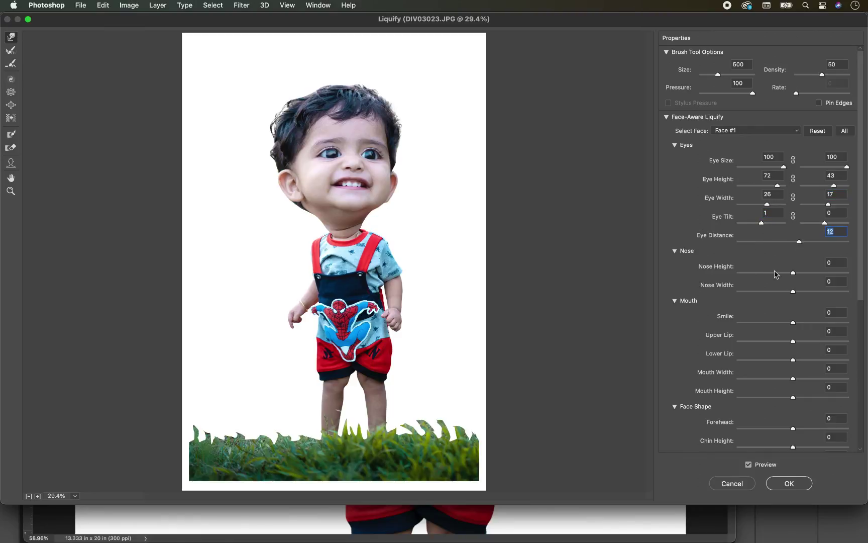
- Set Nose Height to -49, Nose Width to 46, Smile to 39, Upper Lip to 22 and Lower Lip to -100
drag(793, 277, 817, 293)
drag(765, 275, 768, 278)
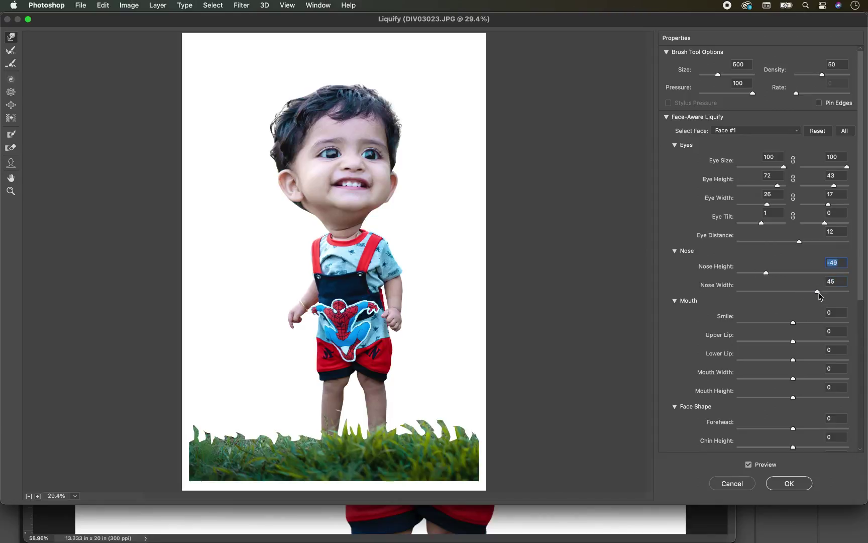
click(818, 293)
mouse_move(793, 330)
mouse_down()
mouse_move(818, 324)
mouse_move(817, 341)
mouse_move(801, 343)
mouse_move(820, 363)
mouse_move(712, 366)
mouse_move(804, 343)
mouse_up()
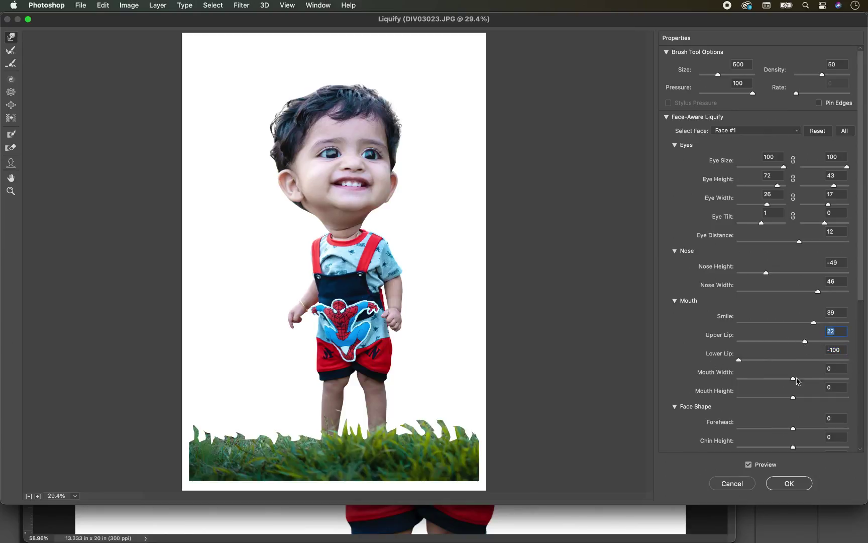
- Set Mouth Width -2, Mouth Height 52, Forehead -10, Chin Height -58, Jawline -35 and Face Width -9, and apply Liquify
drag(796, 379, 719, 453)
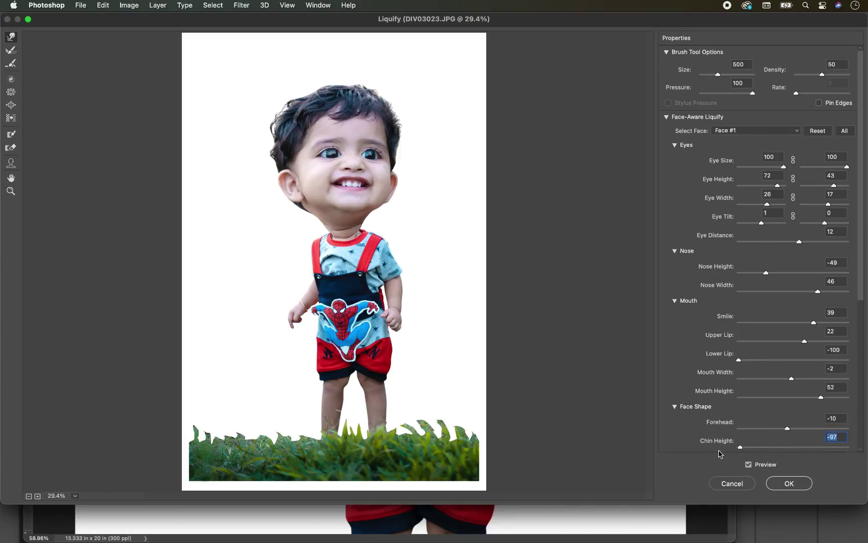
scroll(763, 401, down, 3)
drag(740, 380, 788, 418)
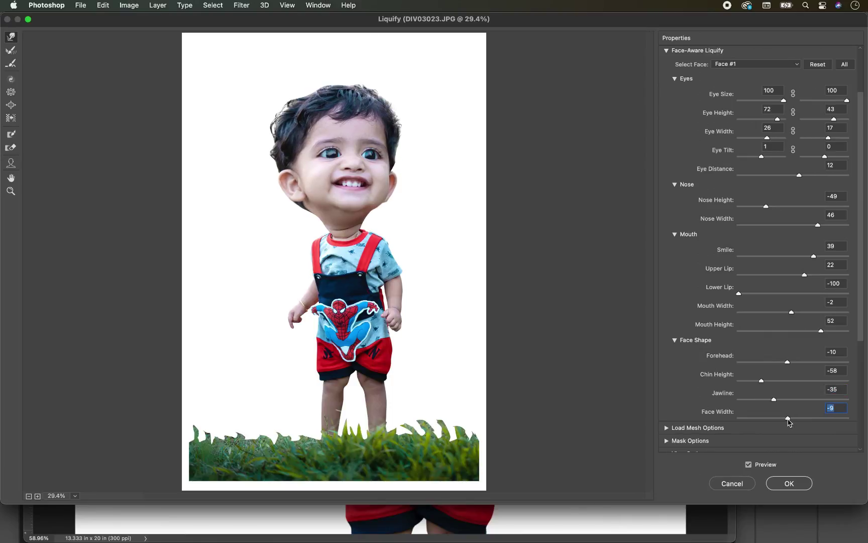
click(790, 483)
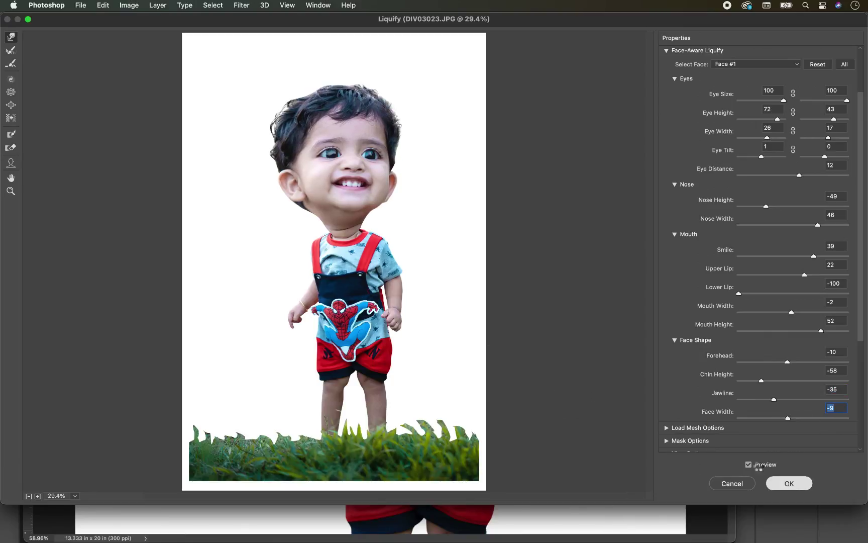
- Duplicate the liquified Layer 2 twice and collapse the smart filter lists of both copies
key(super+0)
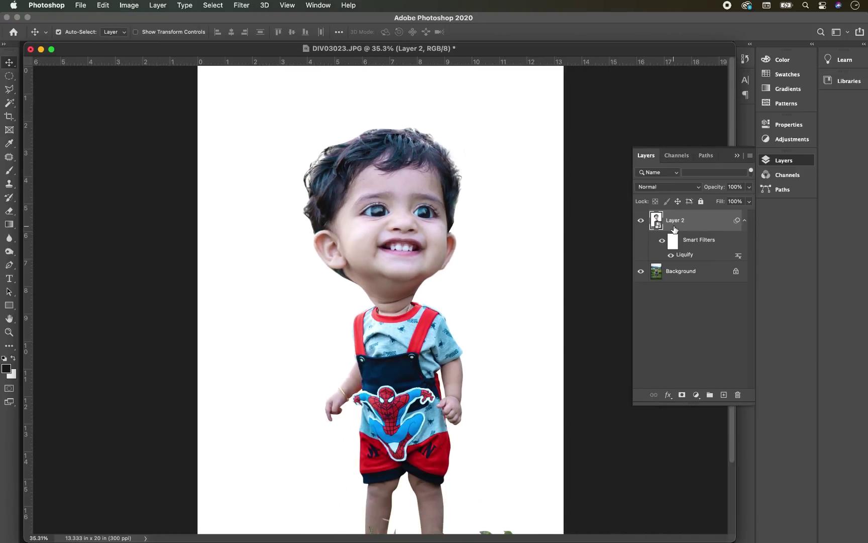
key(super+j)
key(super+j)
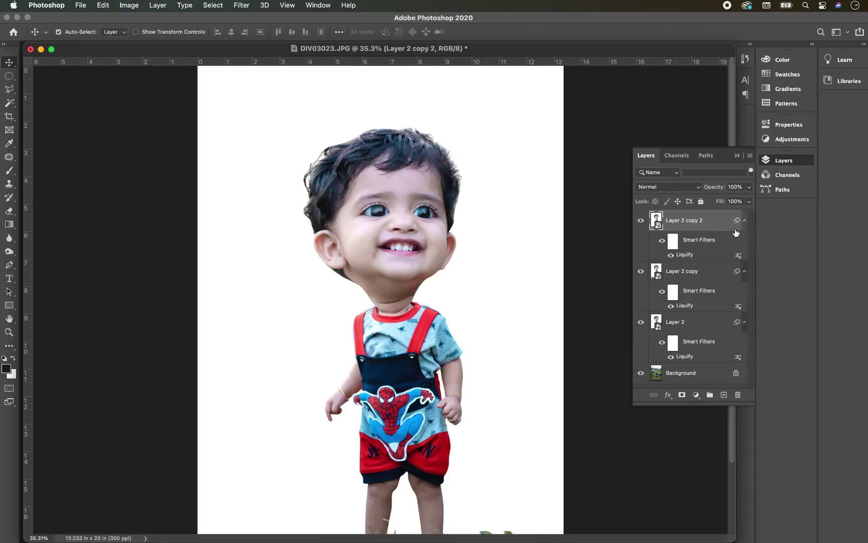
click(744, 220)
click(744, 242)
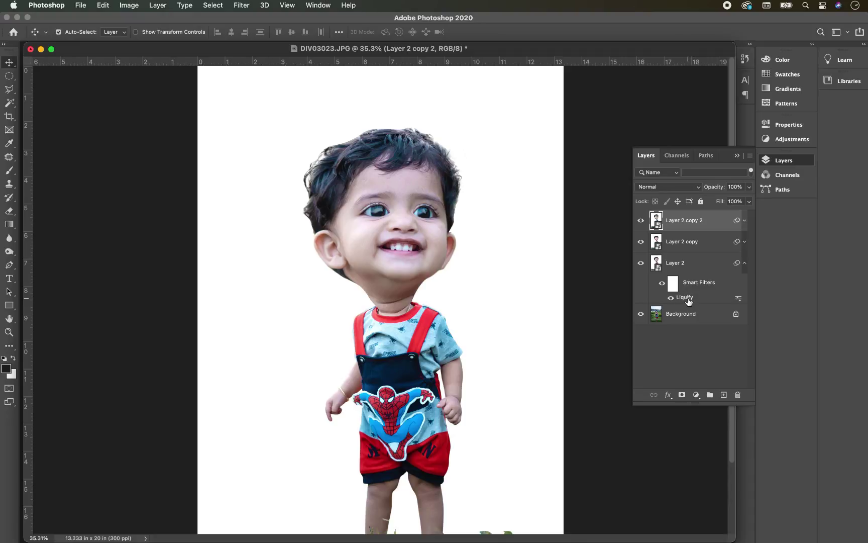
- Apply Smart Sharpen to the original Layer 2 with a 3.0 px radius, no noise reduction and Lens Blur removal
click(675, 265)
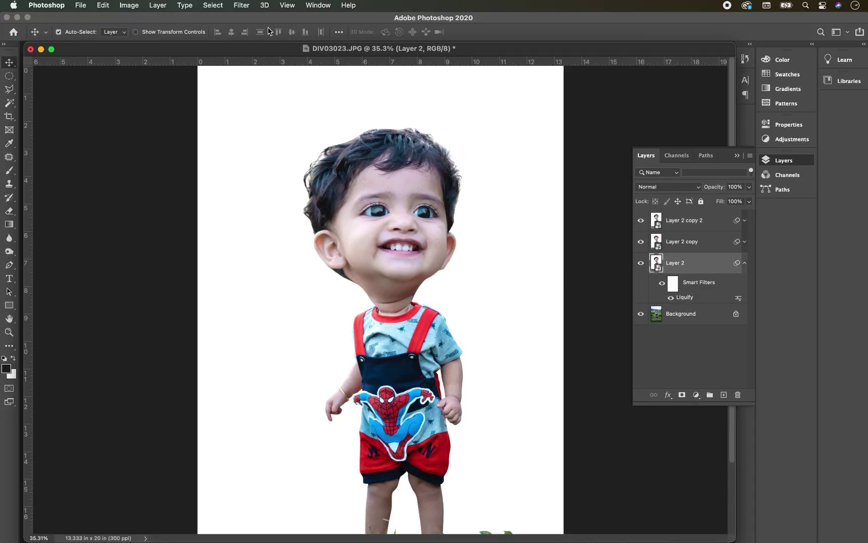
click(246, 6)
mouse_move(271, 183)
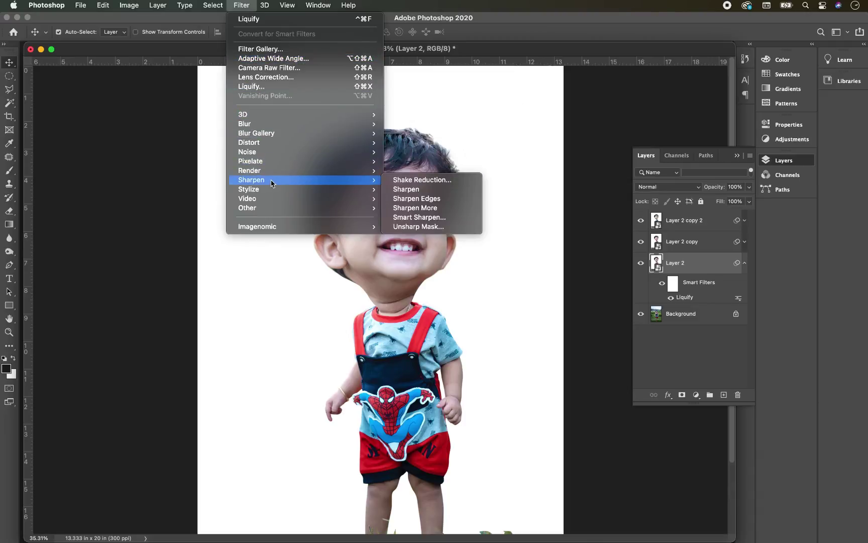
click(435, 217)
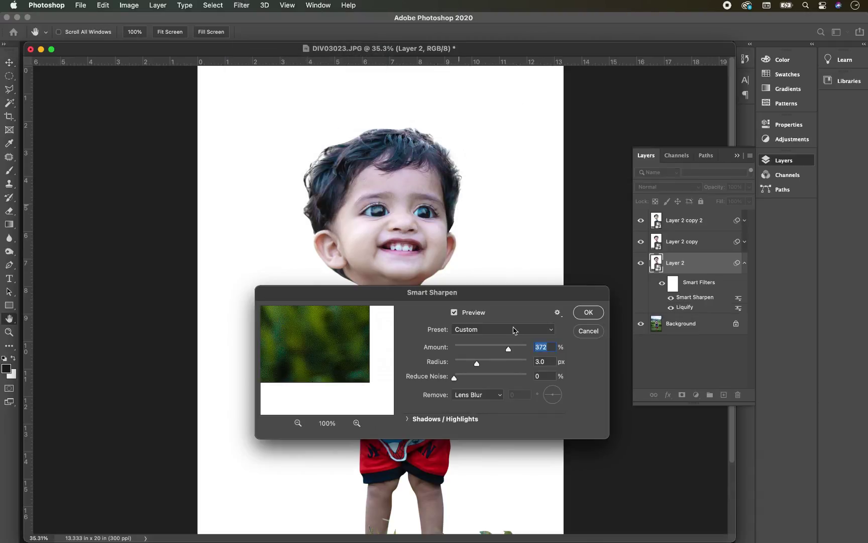
drag(496, 350, 500, 350)
click(588, 312)
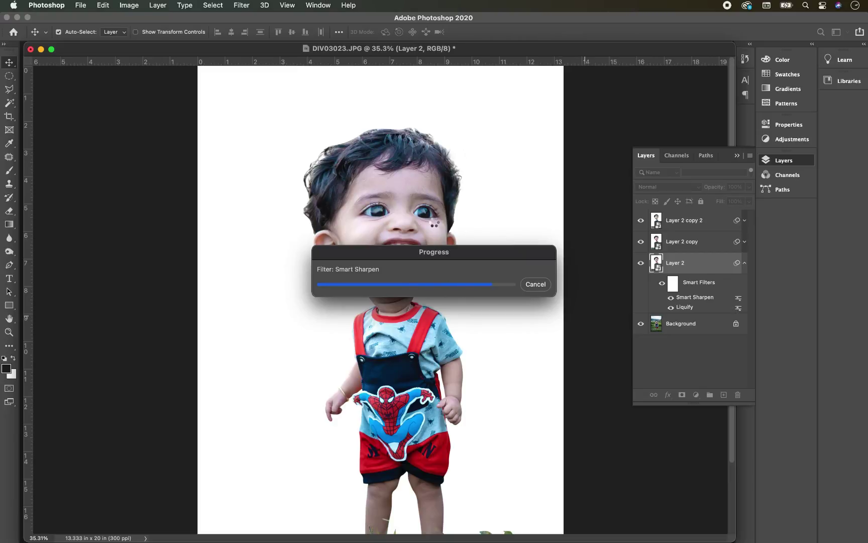
- Apply Oil Paint to Layer 2 with Stylization 5.1, Cleanliness 3.0, Scale 0.1, Bristle Detail 0.0 and Lighting off
click(242, 6)
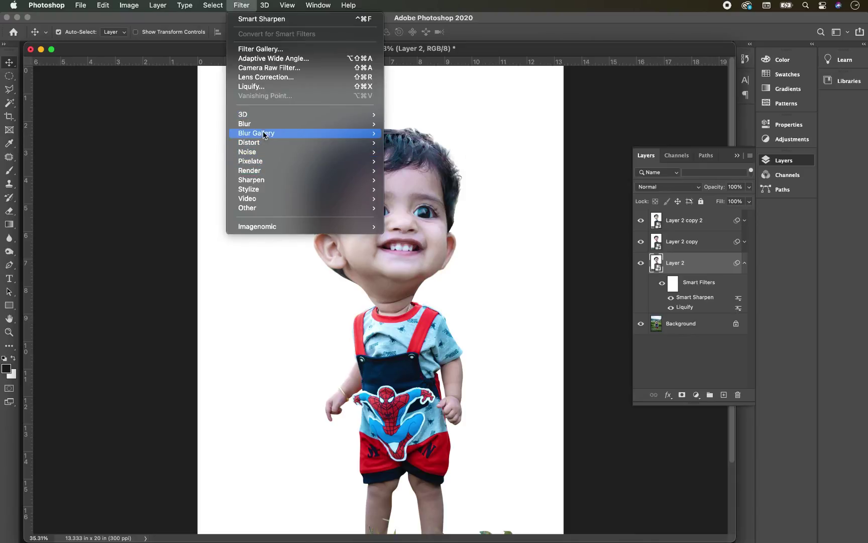
mouse_move(262, 190)
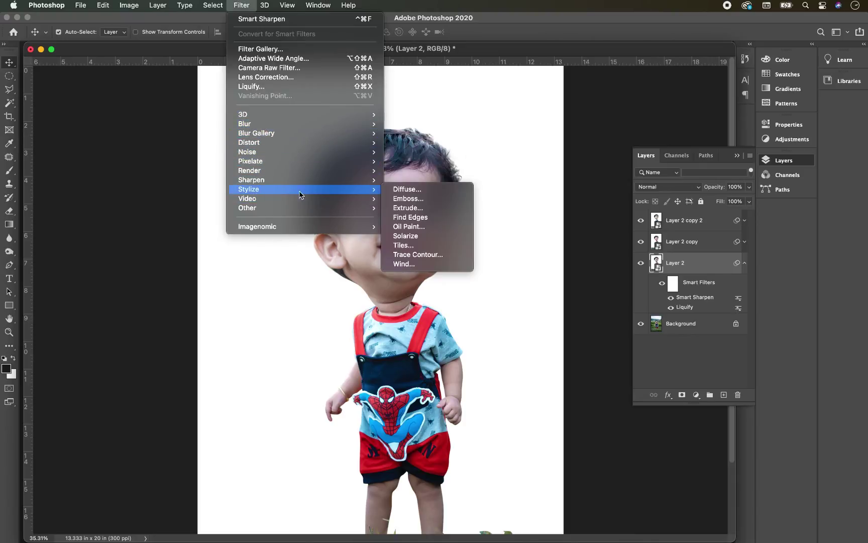
click(414, 229)
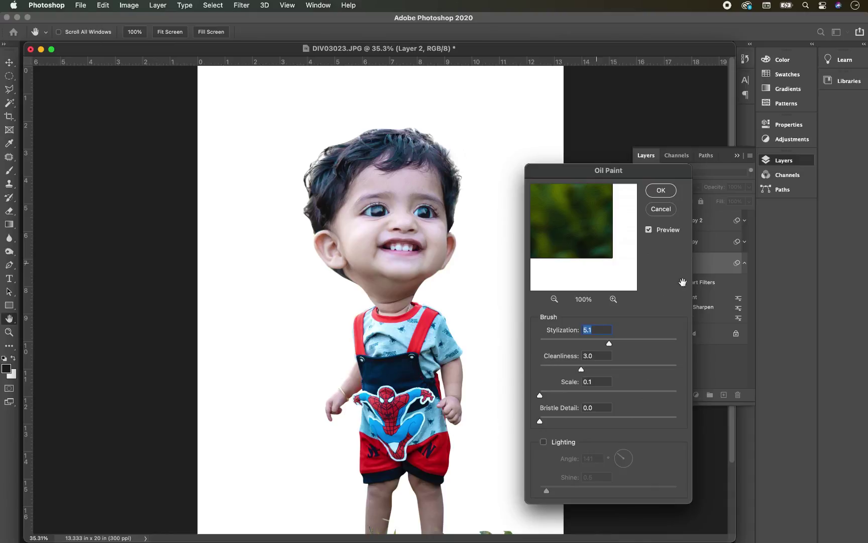
click(661, 190)
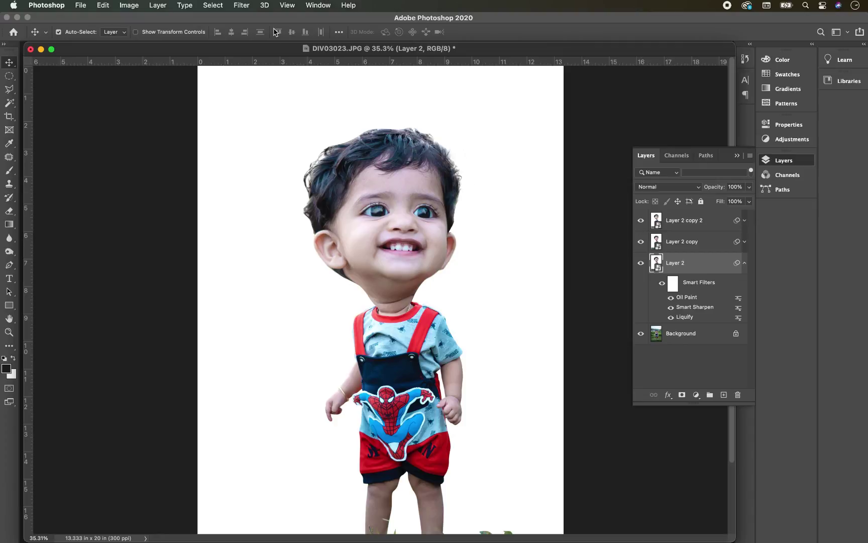
- Apply the Poster Edges gallery filter to Layer 2 with Edge Thickness 0, Edge Intensity 0 and Posterization 2
click(242, 6)
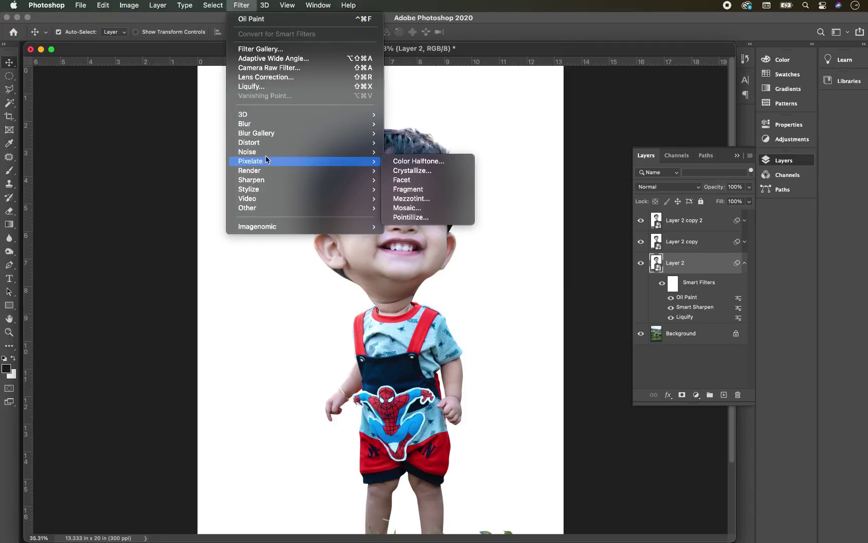
click(262, 49)
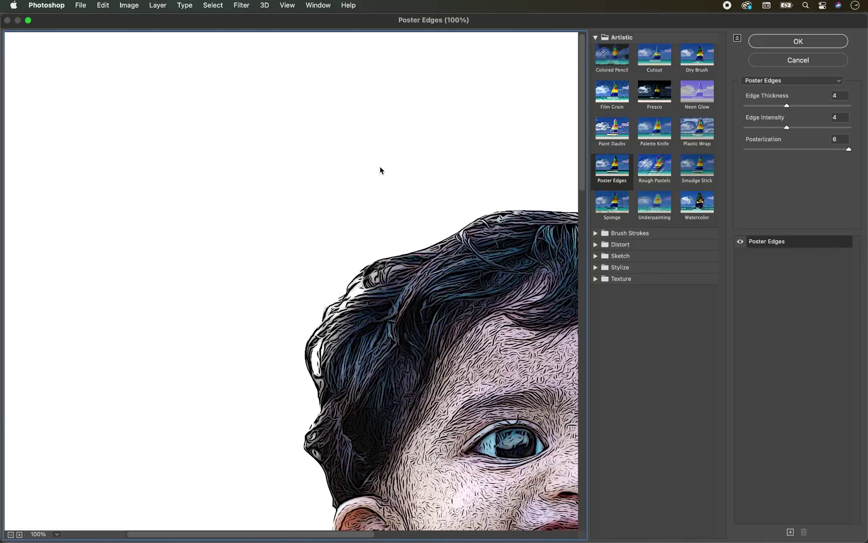
scroll(446, 234, down, 5)
scroll(446, 234, right, 5)
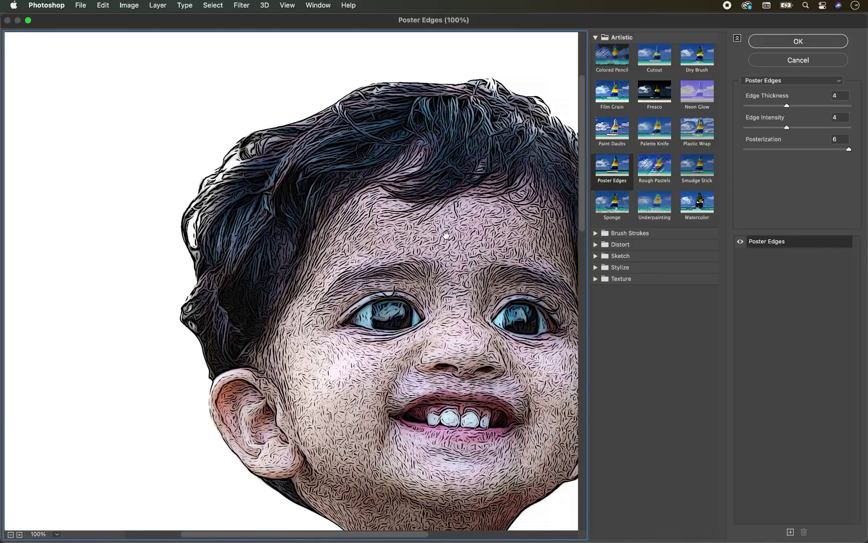
drag(787, 127, 738, 129)
drag(786, 106, 712, 106)
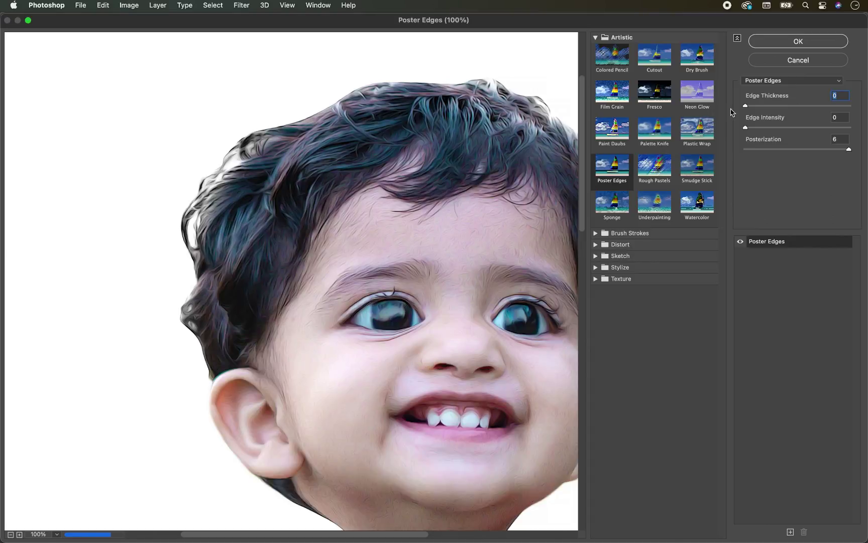
click(834, 140)
text(2)
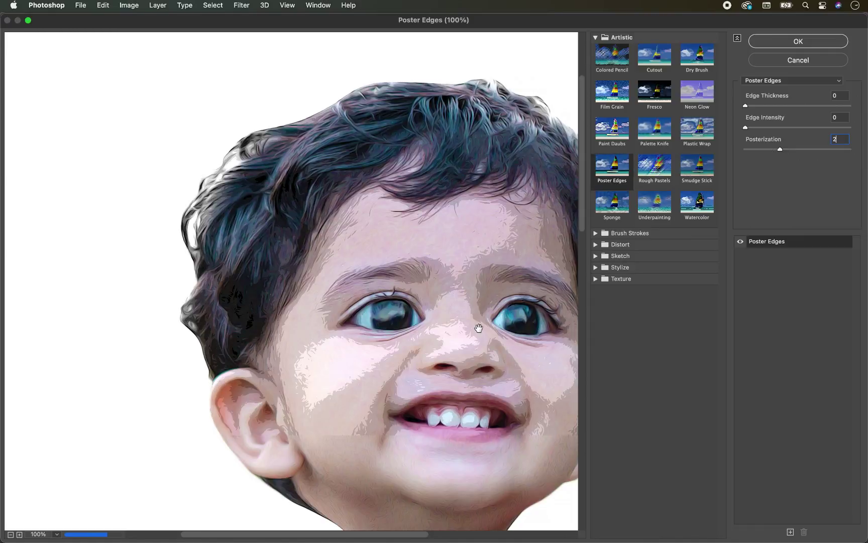
drag(462, 349, 395, 239)
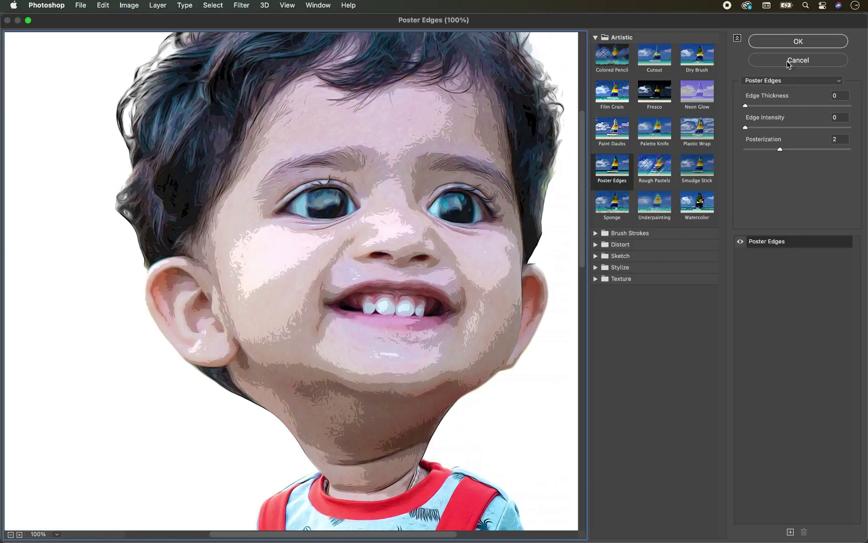
click(779, 44)
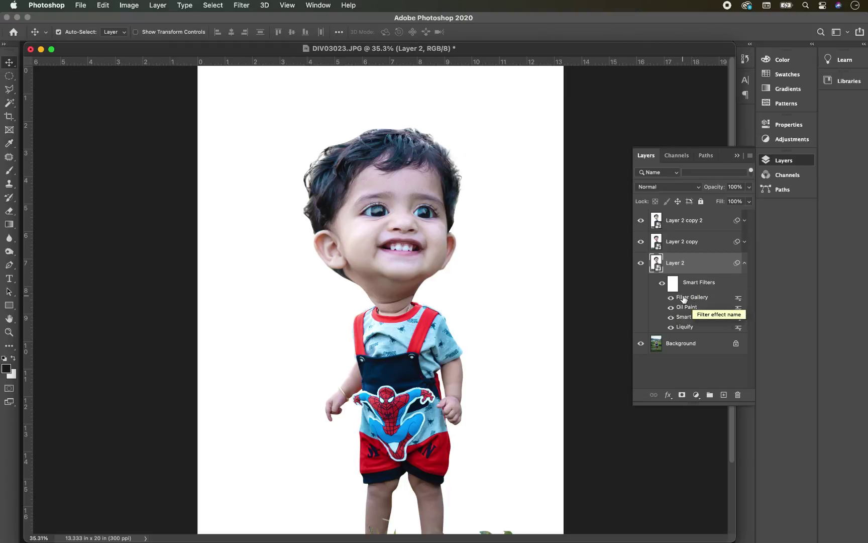
- Hide both Layer 2 copies and the Background, and apply Oil Paint to Layer 2 again with the same settings
drag(641, 241, 640, 215)
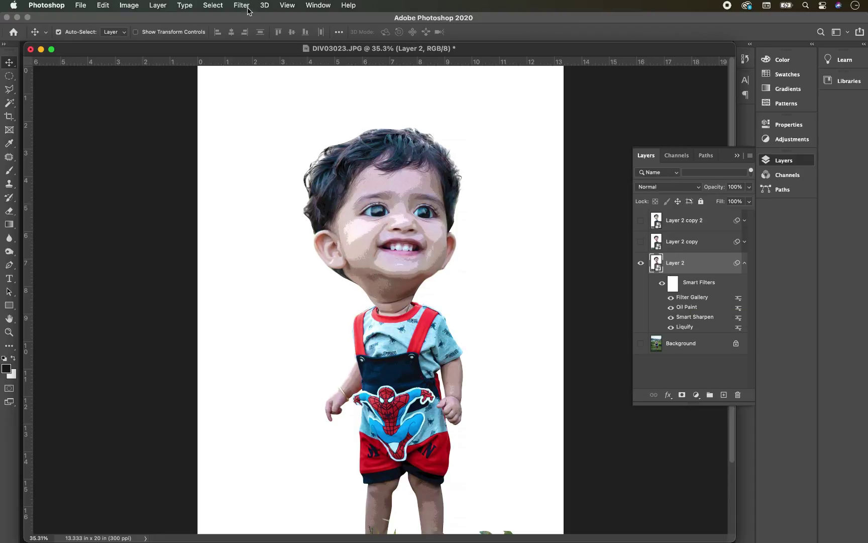
click(248, 7)
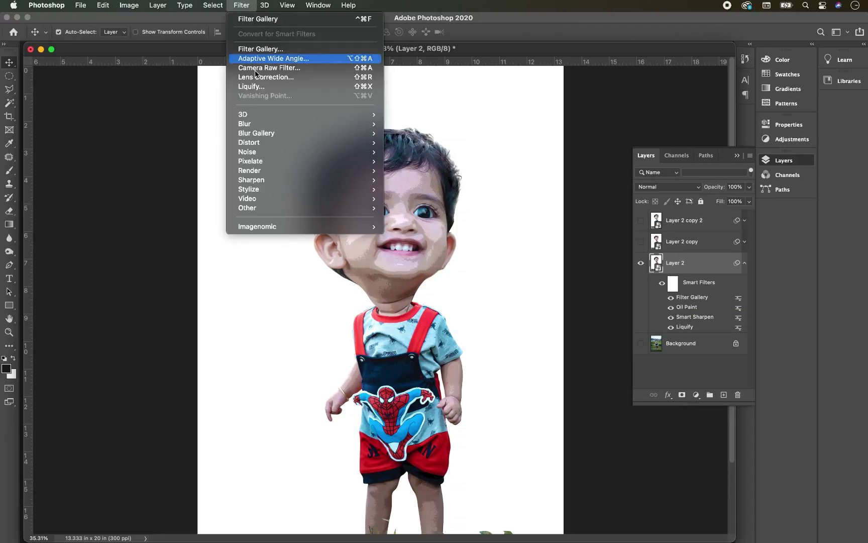
mouse_move(256, 193)
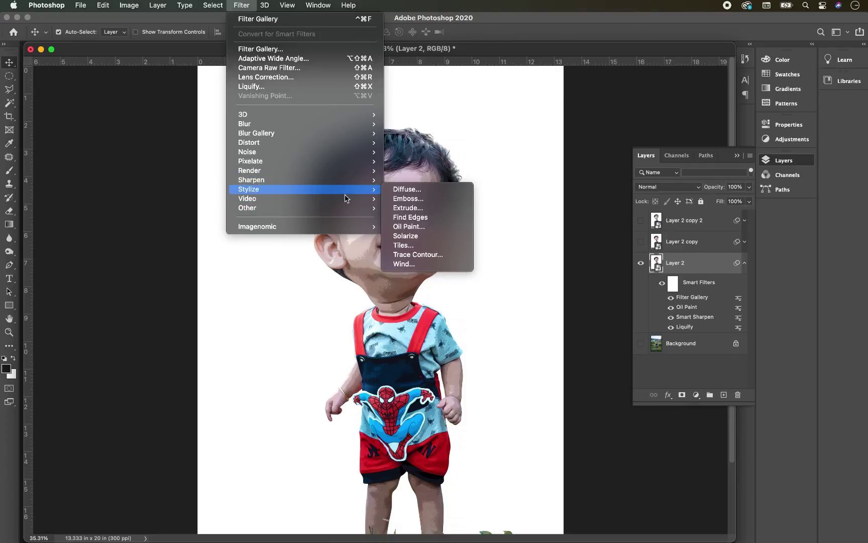
click(409, 226)
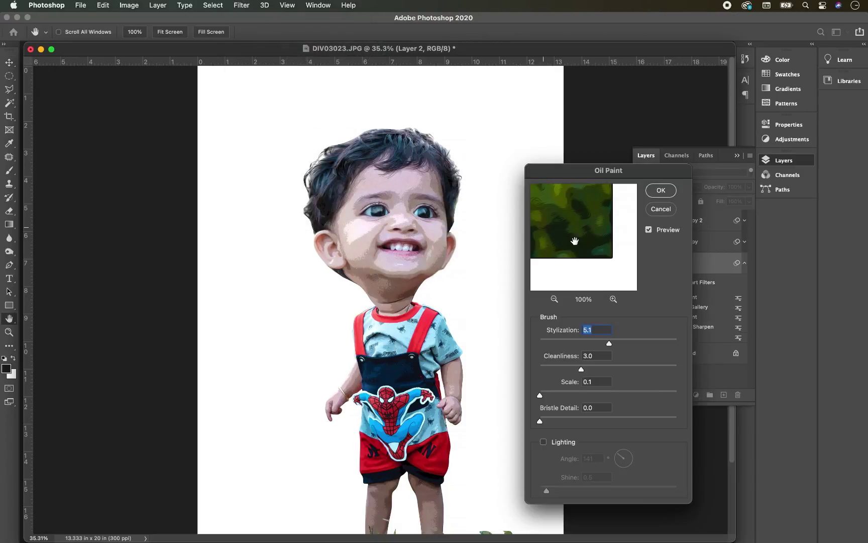
mouse_move(575, 240)
mouse_down()
mouse_move(607, 298)
mouse_move(578, 213)
mouse_move(573, 237)
mouse_move(585, 244)
mouse_up()
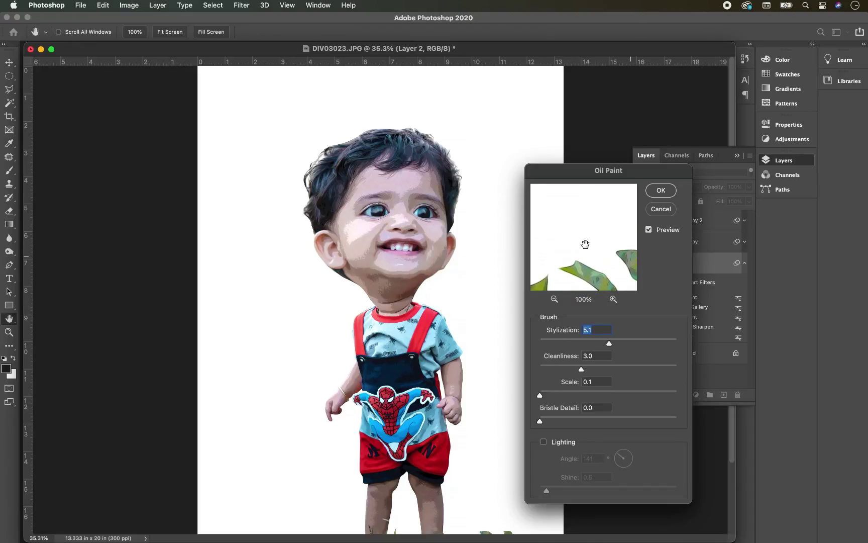
click(661, 189)
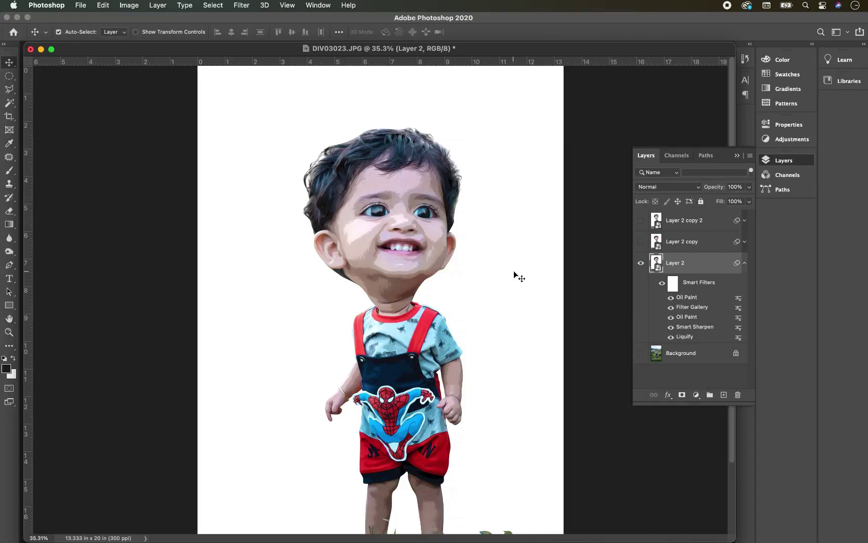
- Apply Unsharp Mask to Layer 2 with Amount 146%, Radius 5.1 pixels and Threshold 2, and compare it with its smart filters off and on
click(243, 7)
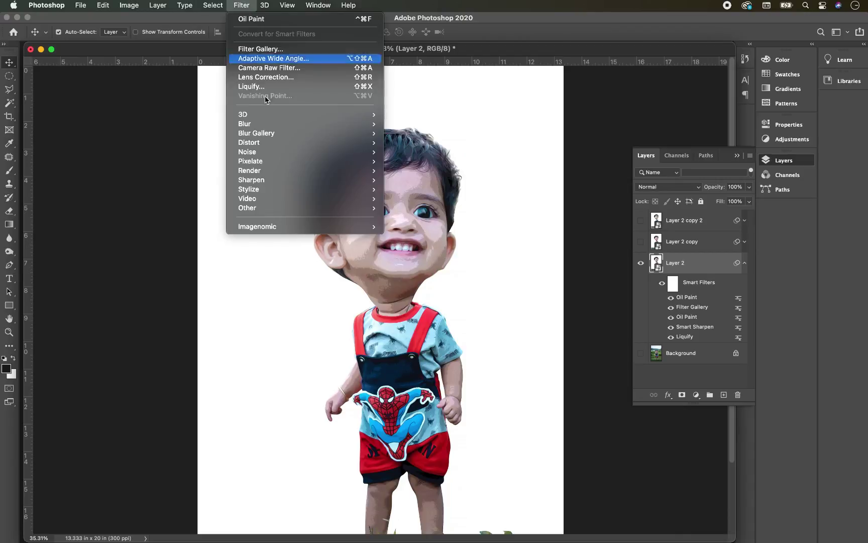
mouse_move(266, 180)
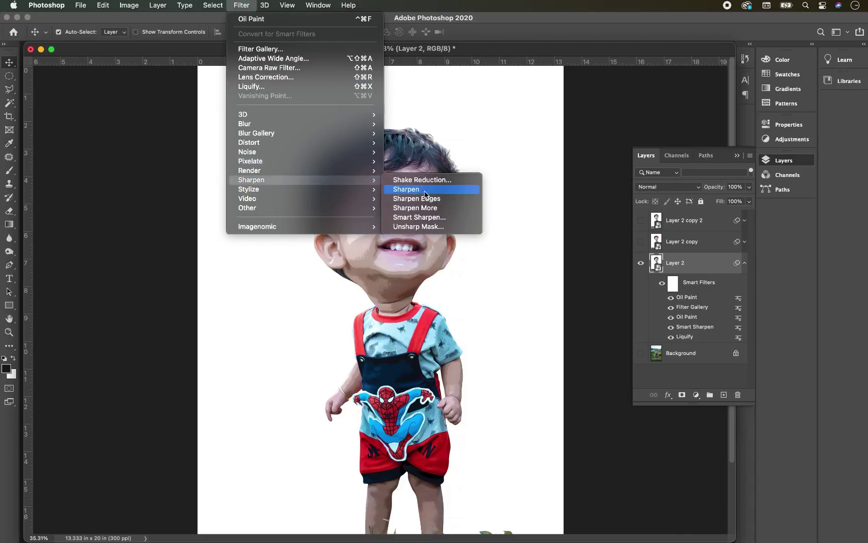
click(412, 227)
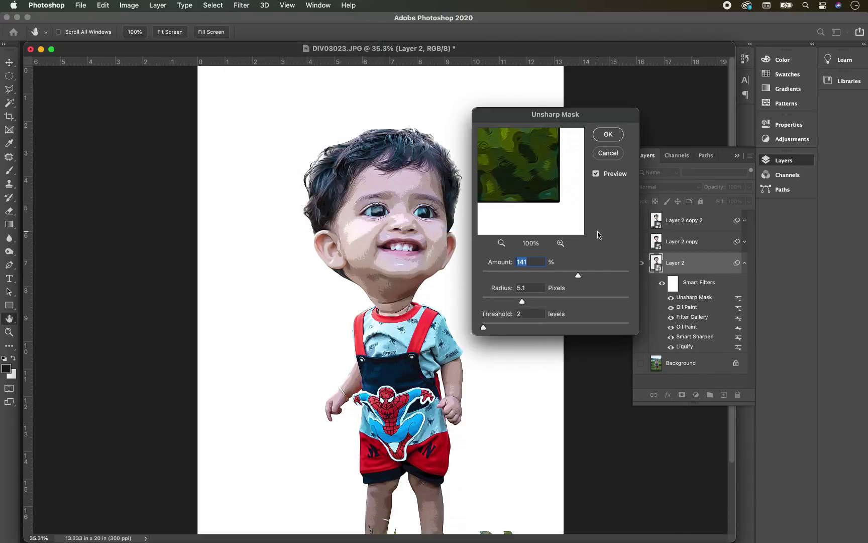
drag(579, 275, 582, 278)
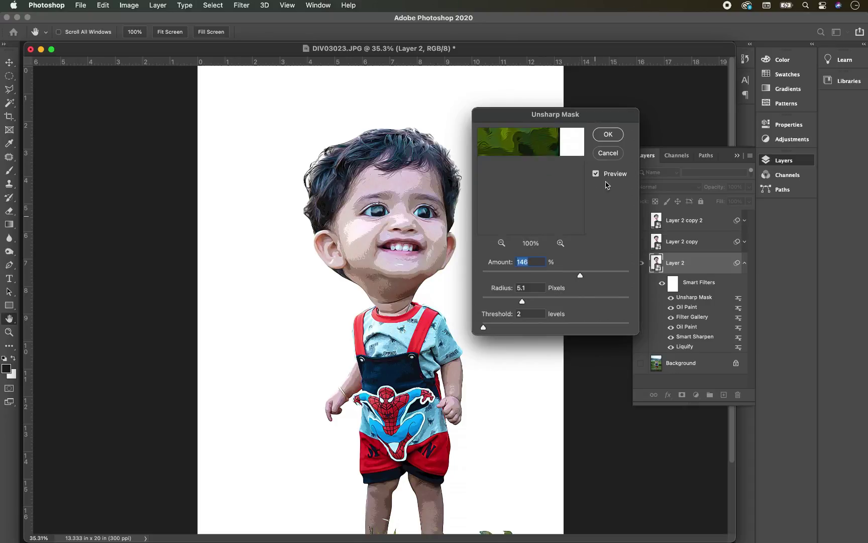
click(609, 135)
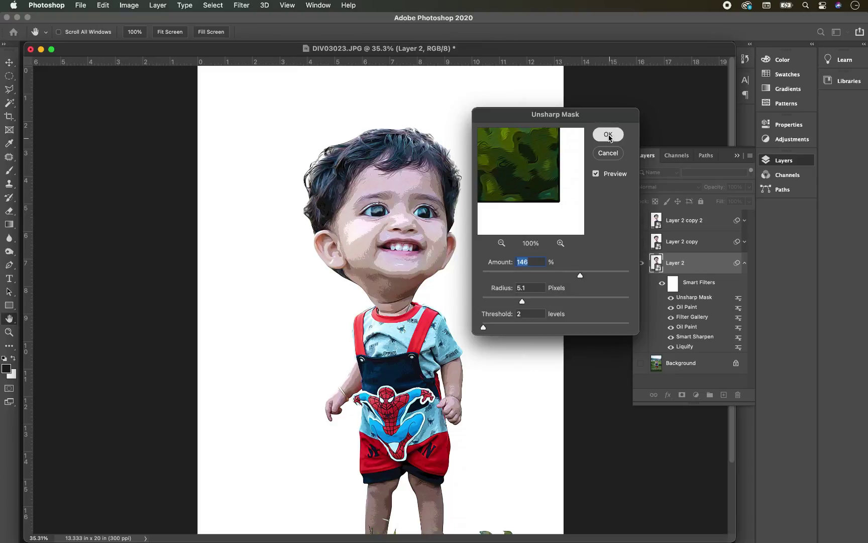
click(662, 285)
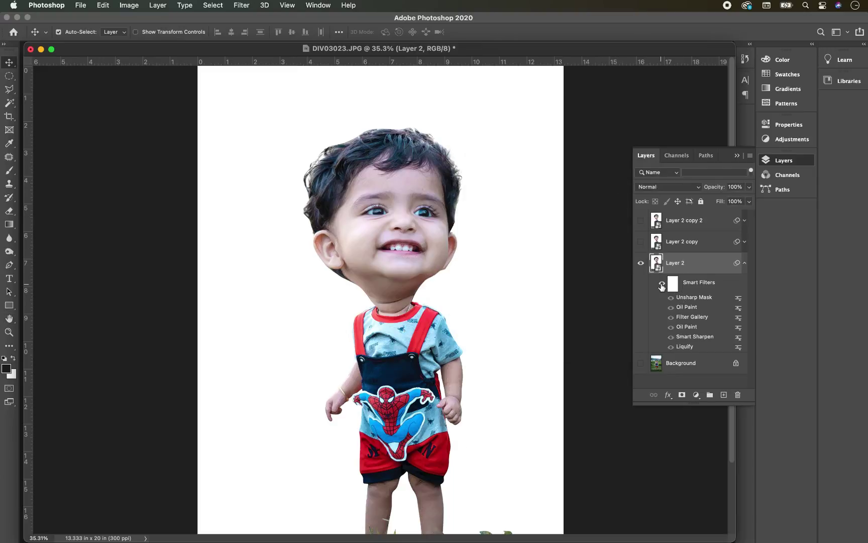
click(662, 284)
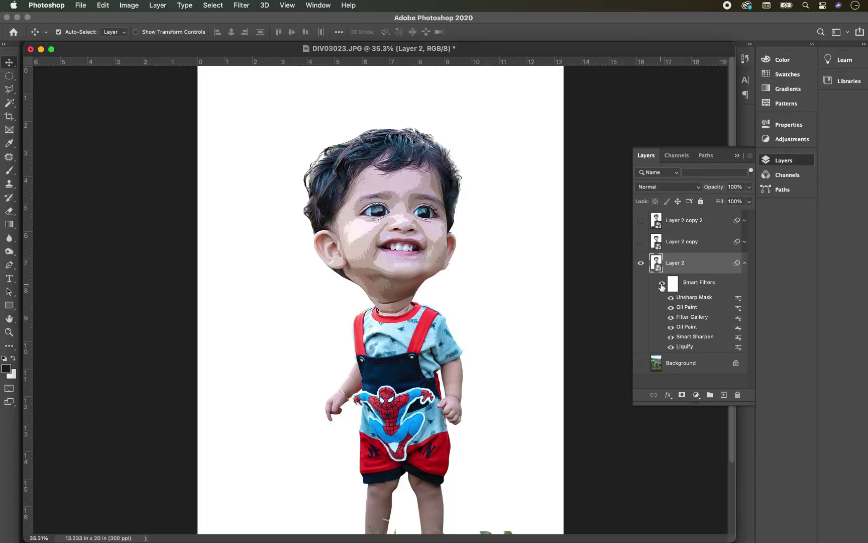
- Show Layer 2 copy and apply Poster Edges to it with raised Edge Thickness and Edge Intensity and maximum Posterization
click(641, 243)
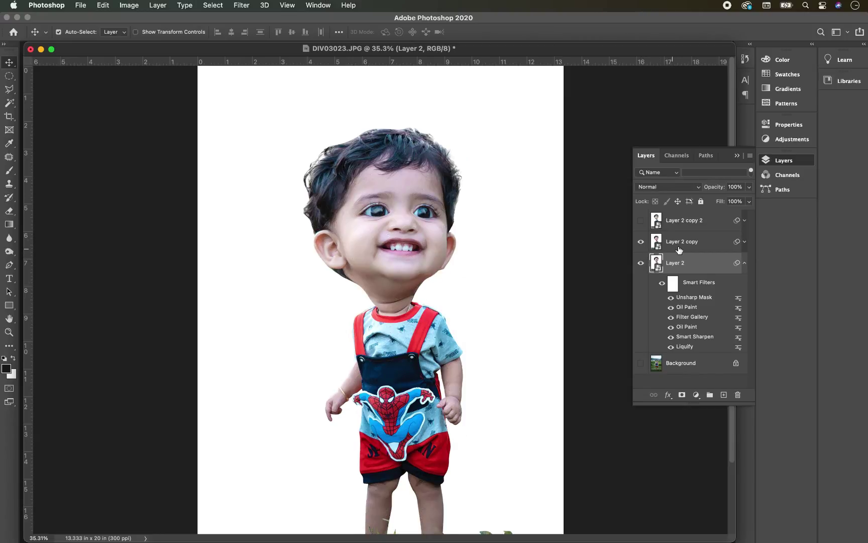
click(680, 249)
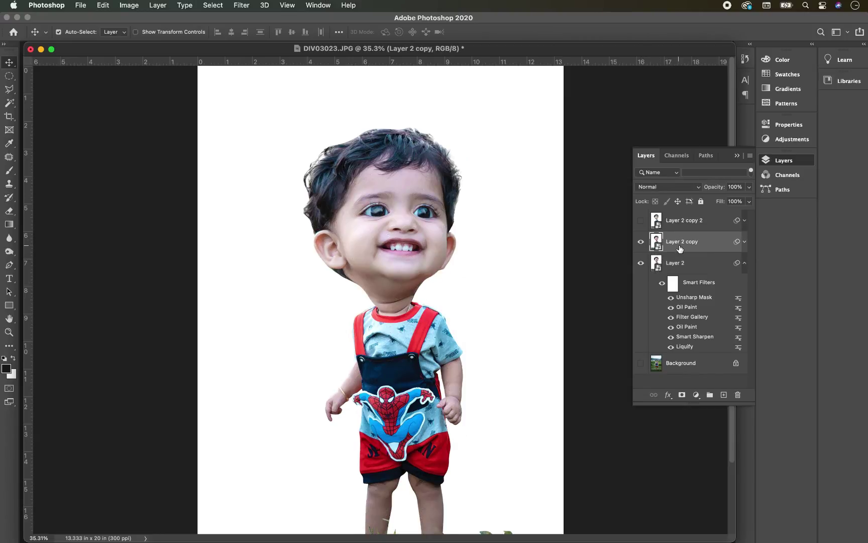
click(243, 7)
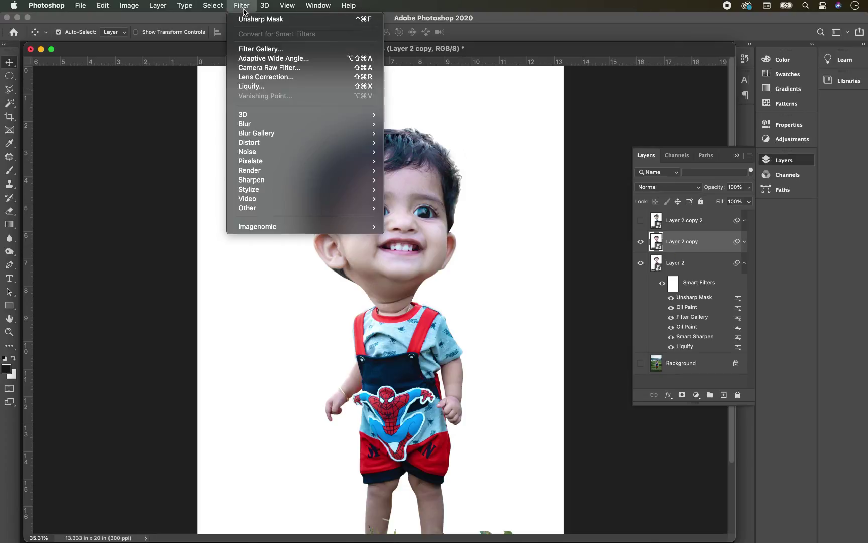
click(266, 49)
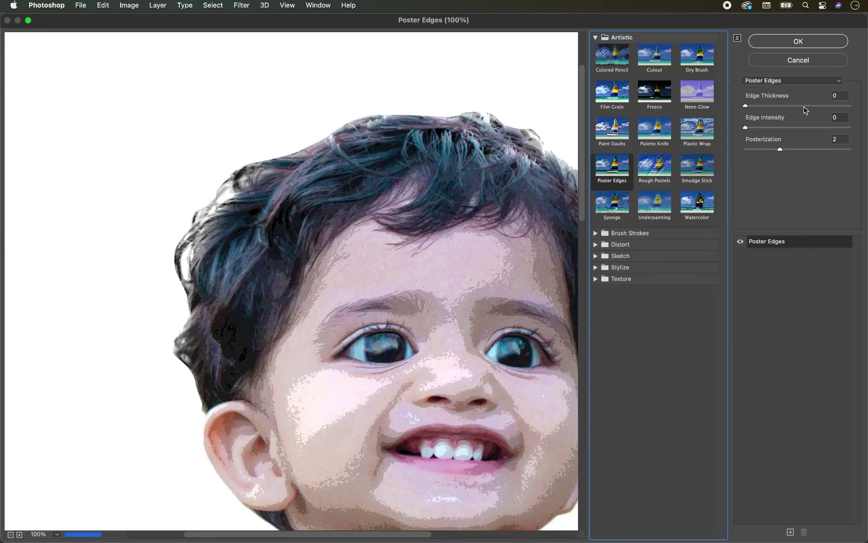
click(804, 106)
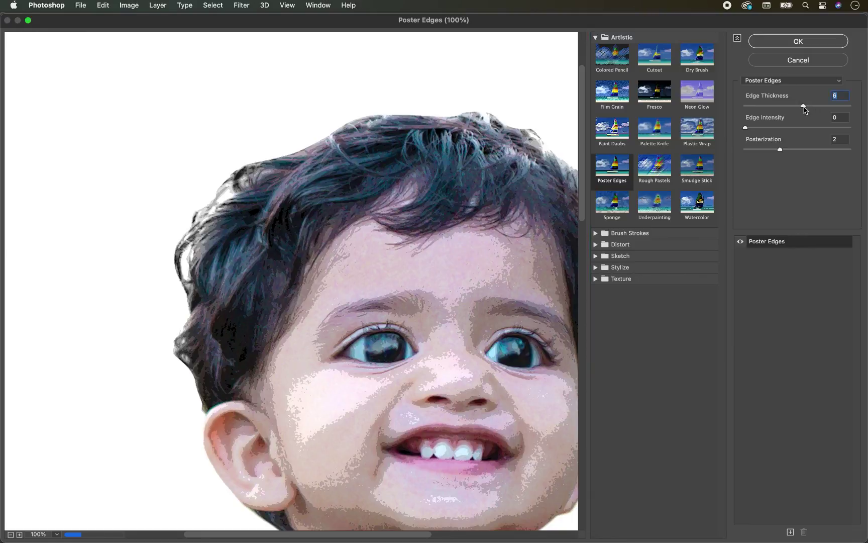
drag(801, 109, 796, 109)
drag(779, 150, 858, 156)
drag(797, 108, 787, 107)
click(784, 128)
click(792, 44)
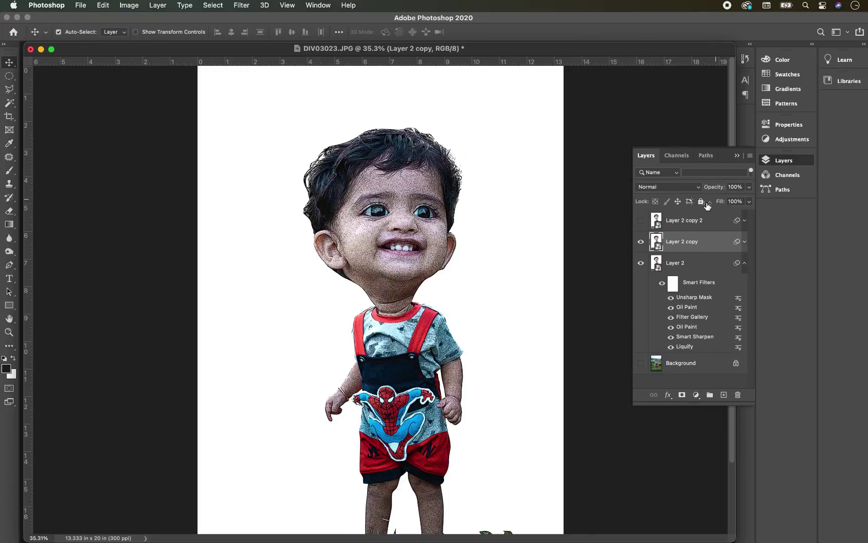
- Set Layer 2 copy to the Overlay blend mode at 33% opacity
click(668, 188)
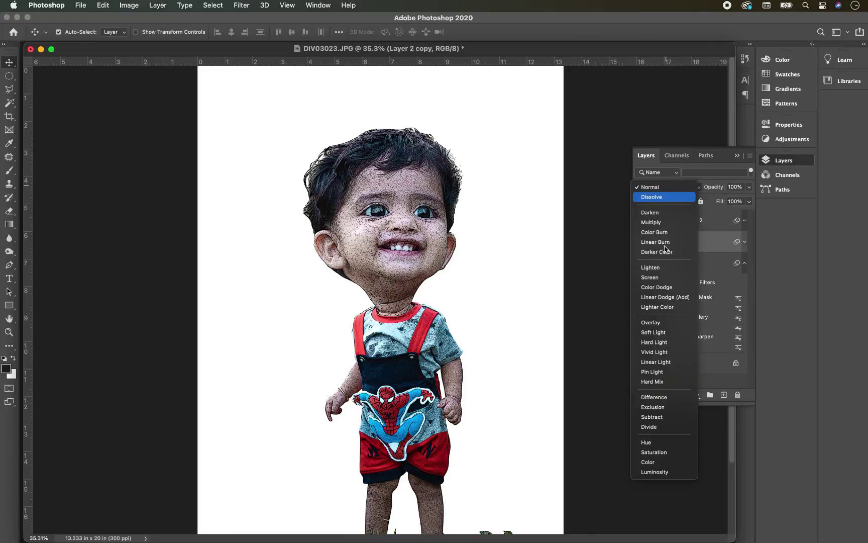
click(661, 323)
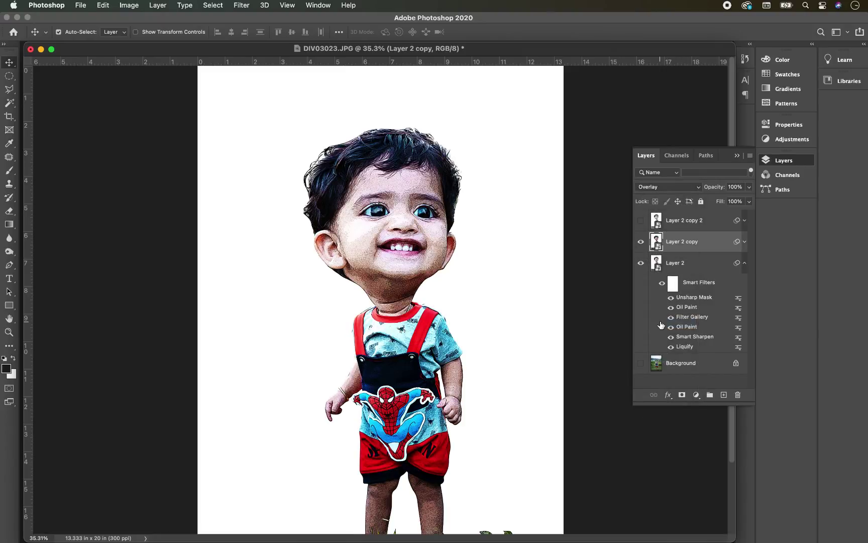
click(748, 187)
click(720, 200)
drag(721, 203, 716, 203)
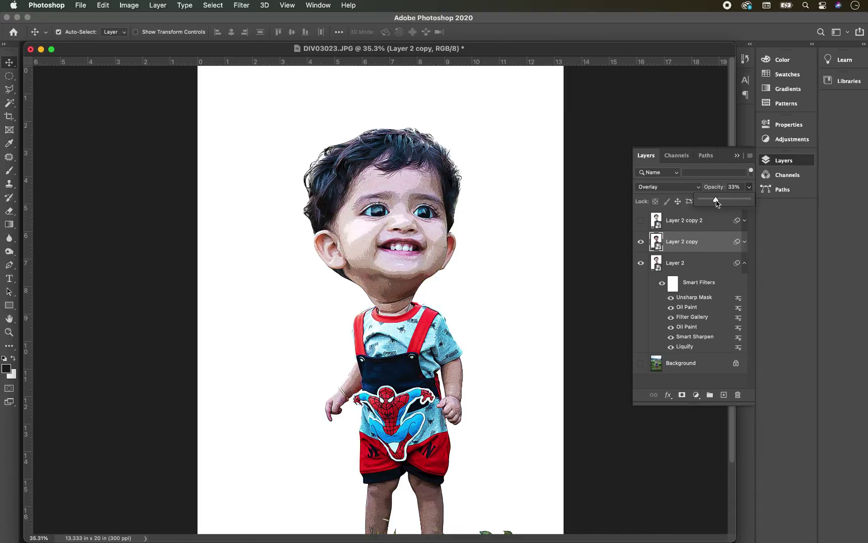
- Duplicate Layer 2 copy and set the duplicate's blend mode to Pin Light
key(super+j)
click(744, 242)
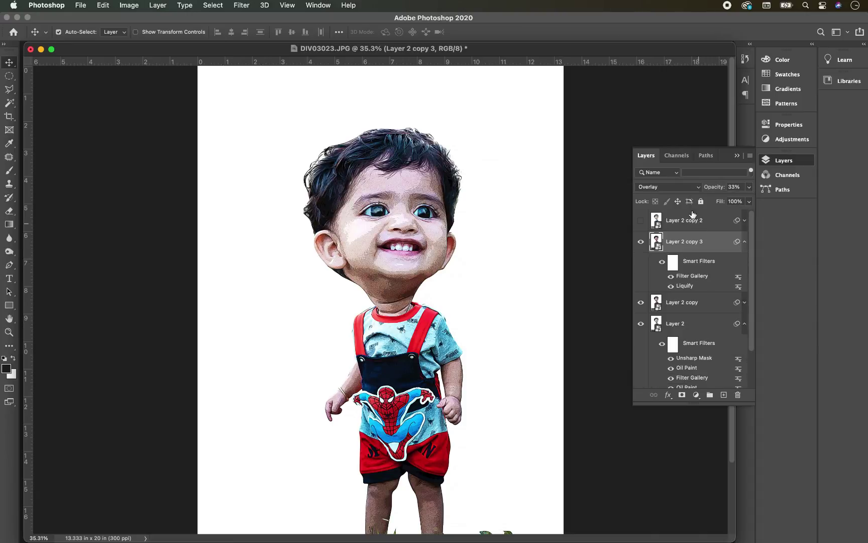
click(658, 186)
click(652, 236)
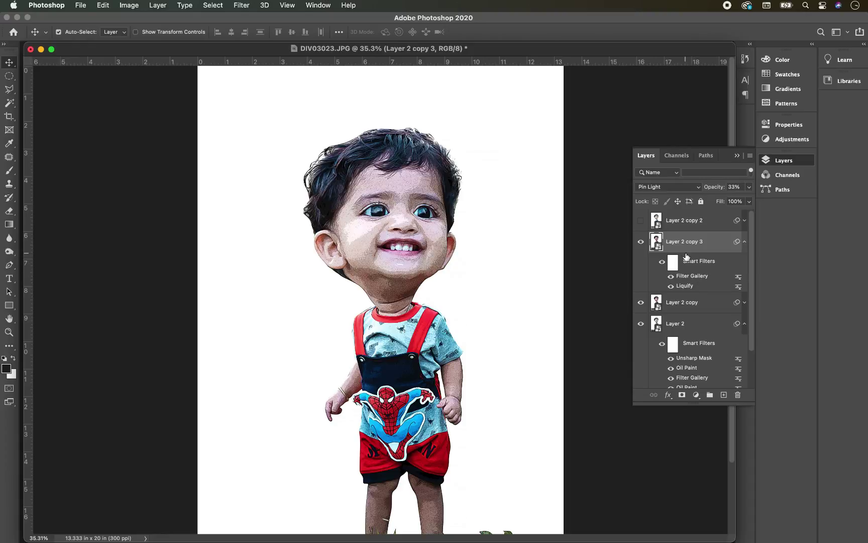
- Undo the Pin Light duplicate and apply an Oil Paint filter with raised Stylization to Layer 2 copy
key(super+z)
key(super+z)
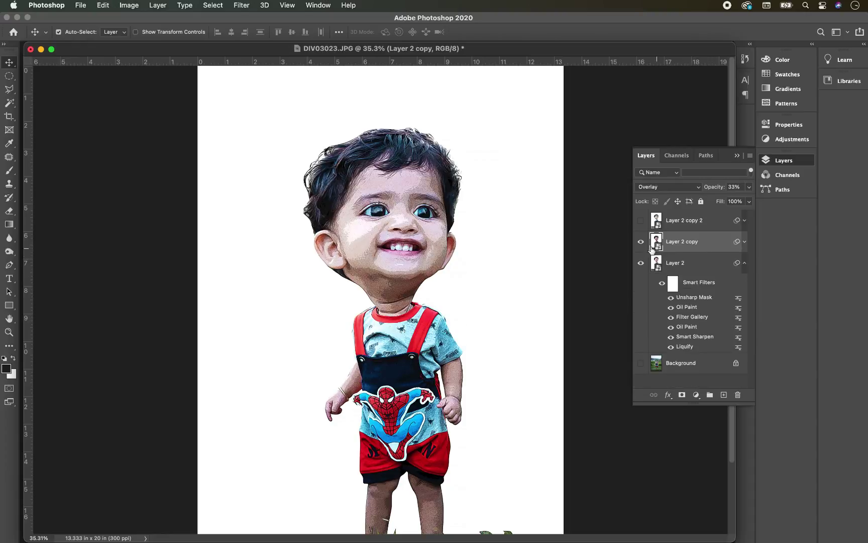
click(745, 242)
click(244, 6)
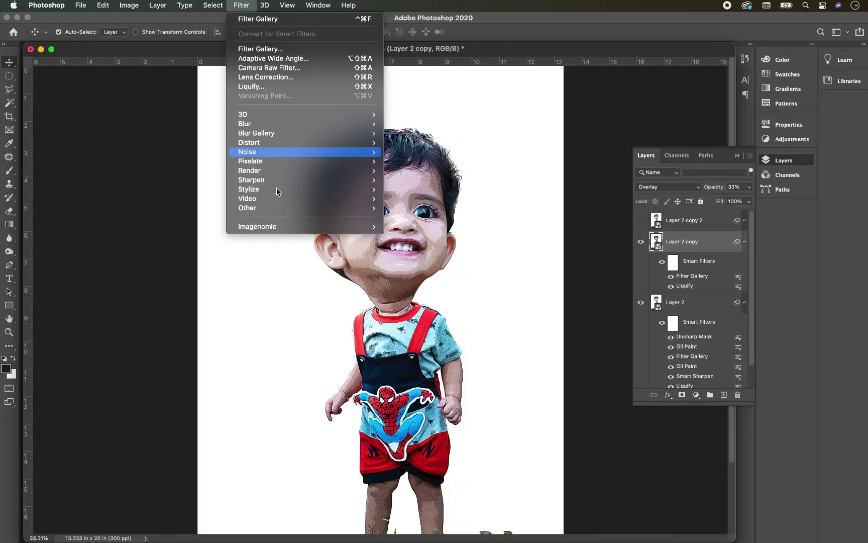
mouse_move(277, 190)
click(412, 227)
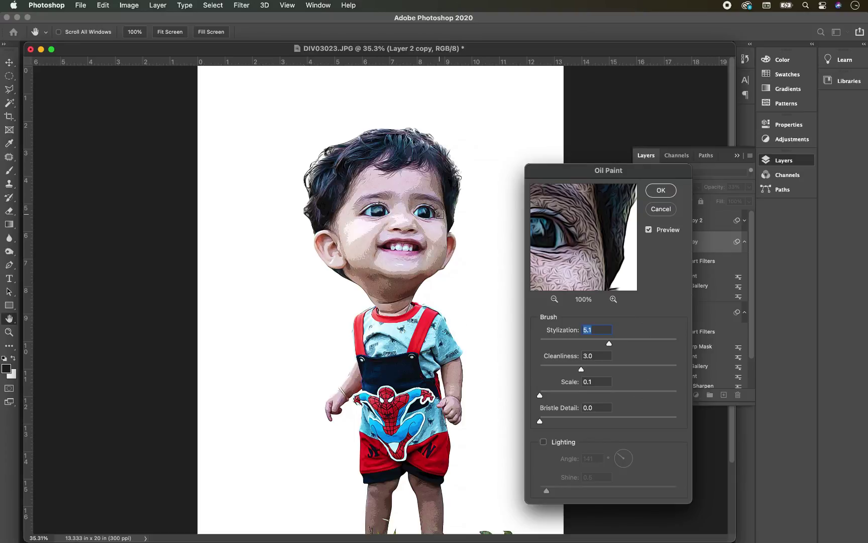
drag(645, 346, 688, 347)
click(660, 190)
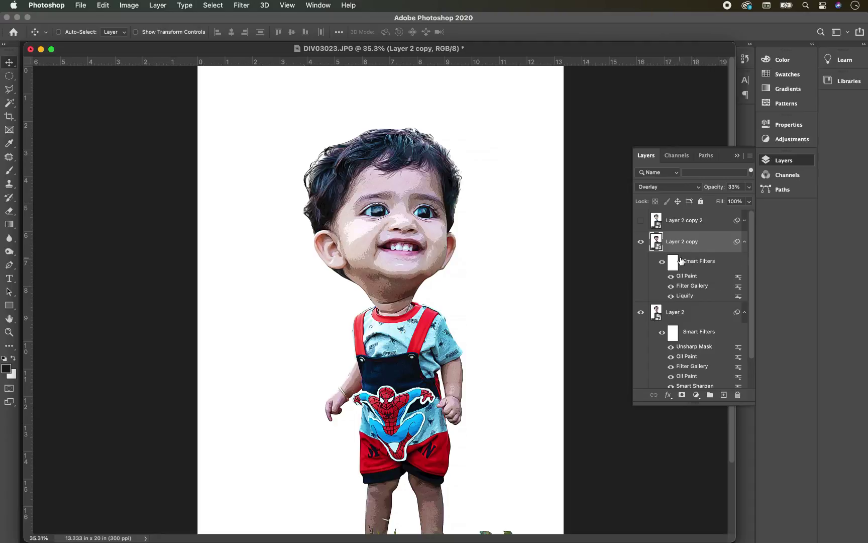
- Duplicate the oil-painted Layer 2 copy and set the duplicate's blend mode to Pin Light
key(super+j)
click(668, 186)
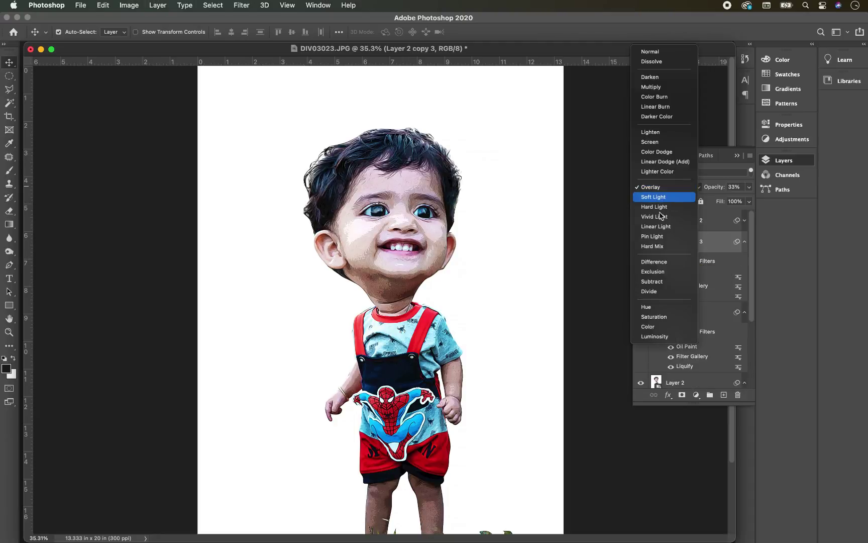
click(653, 236)
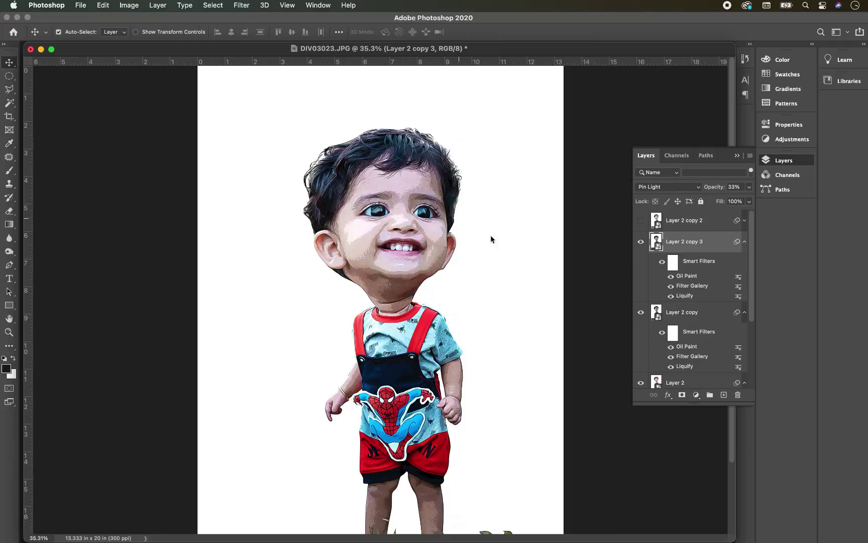
- Raise the Edge Thickness and Edge Intensity of the Poster Edges smart filter on Layer 2 copy 3
double_click(737, 290)
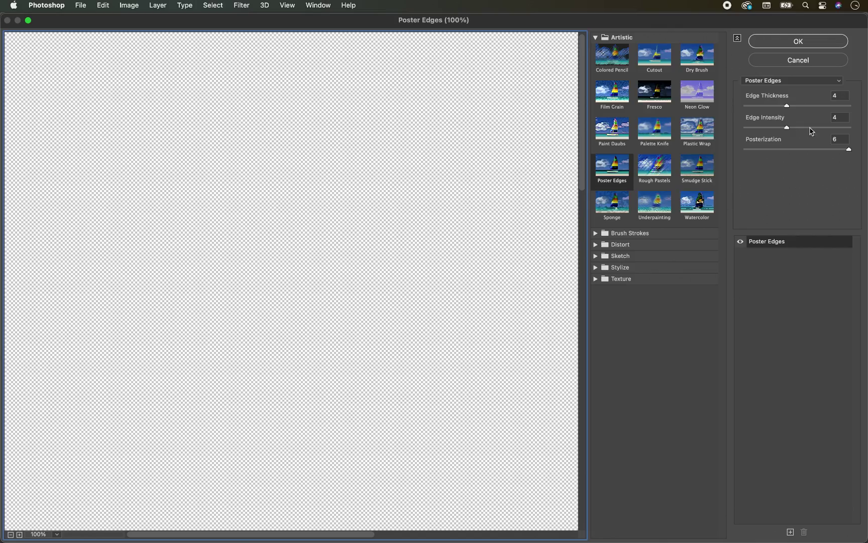
drag(820, 107, 822, 128)
click(796, 41)
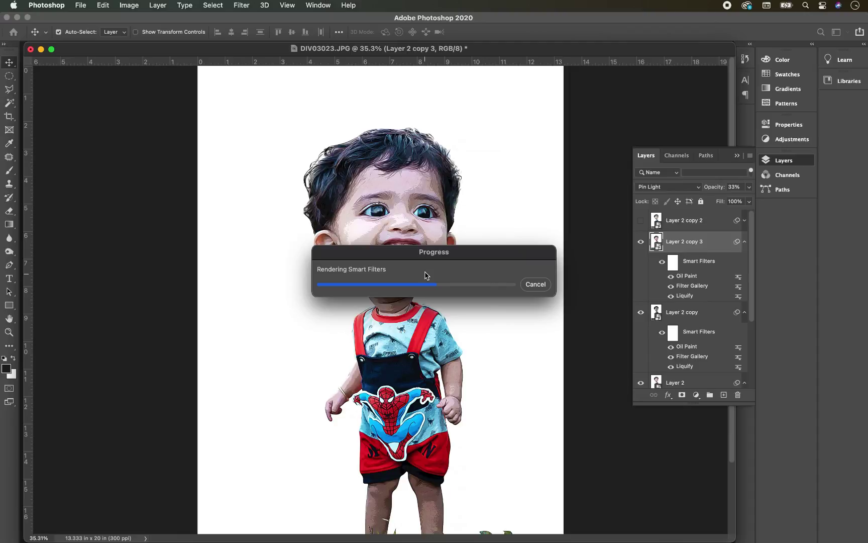
- Fine-tune Layer 2 copy 3's opacity to slightly above 28%, comparing the image with the layer hidden and shown
click(748, 187)
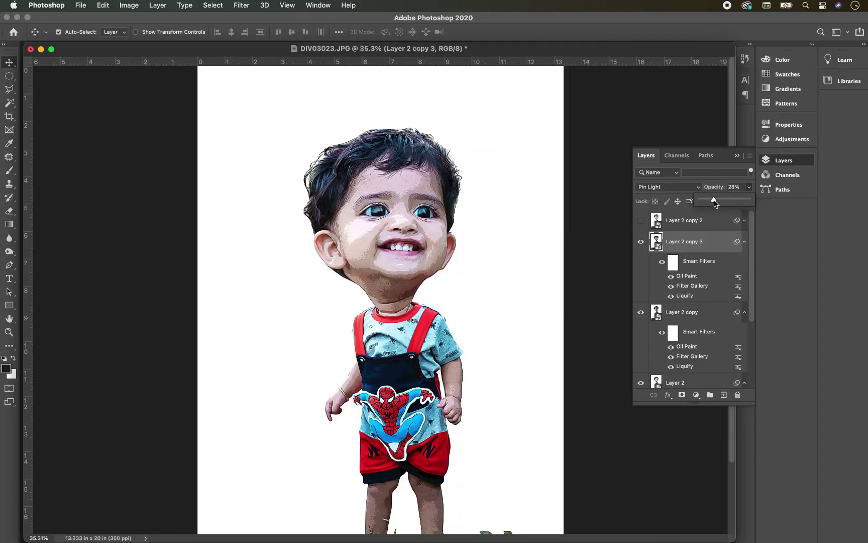
click(696, 229)
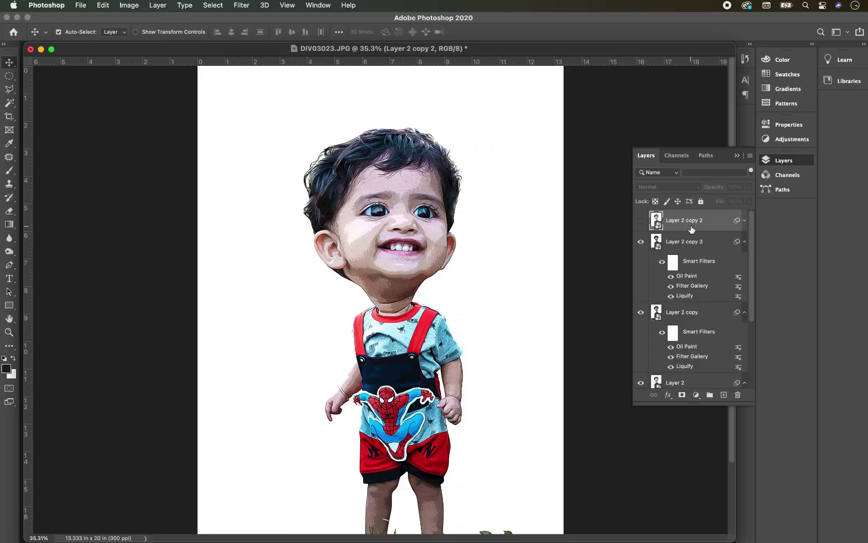
click(642, 243)
click(641, 242)
click(694, 243)
click(748, 186)
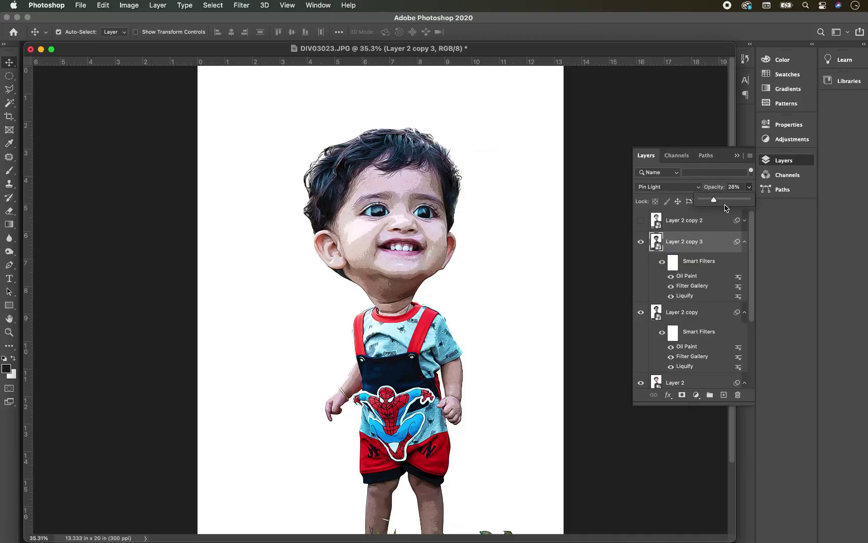
drag(714, 202, 721, 202)
- Show Layer 2 copy 2 and apply a High Pass filter to it with a radius of 1.6 pixels
click(730, 221)
click(640, 220)
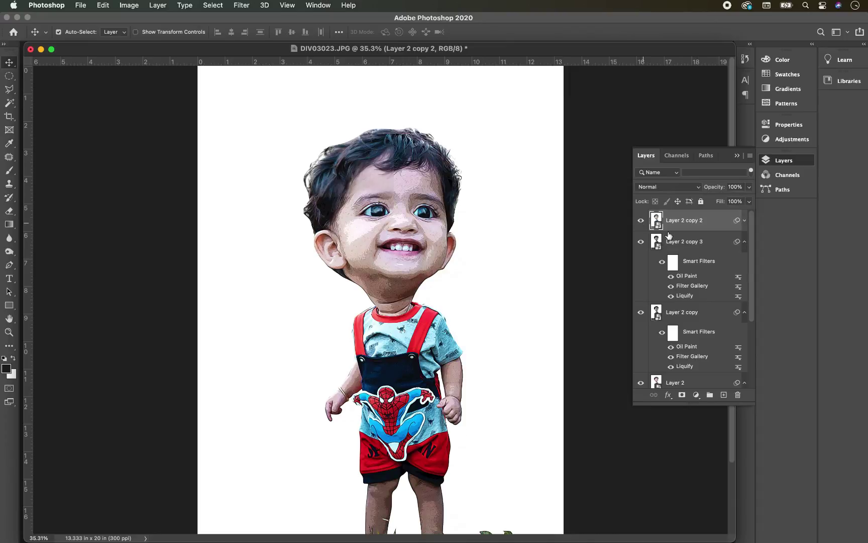
click(245, 6)
mouse_move(322, 205)
click(412, 224)
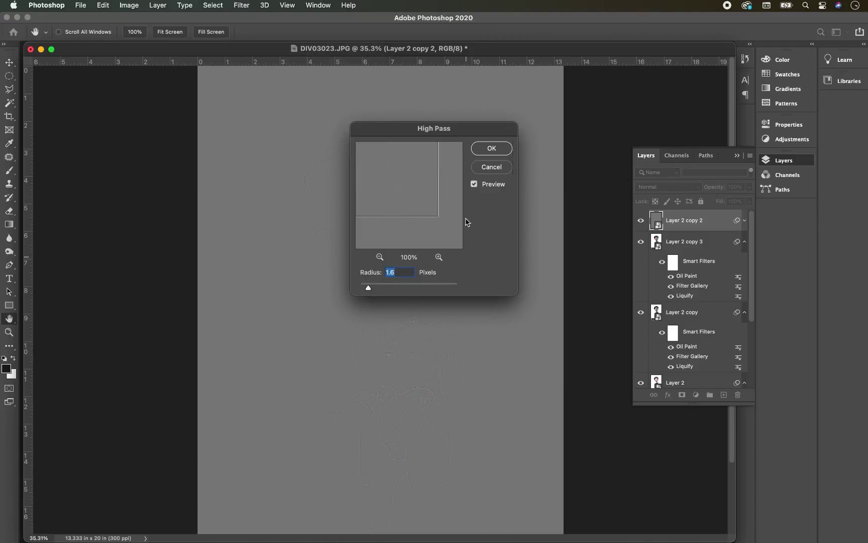
click(485, 149)
- Set Layer 2 copy 2's blend mode to Overlay and collapse the smart filter lists of the three layers below it
click(653, 186)
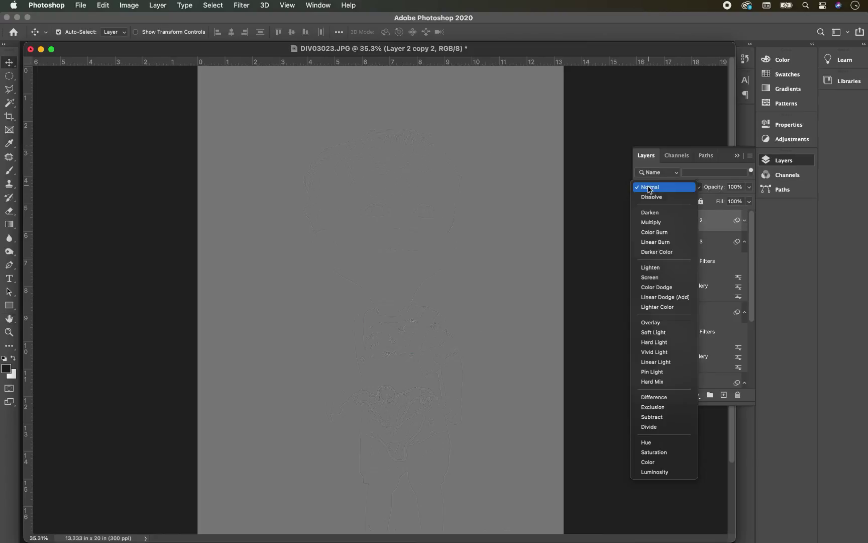
click(663, 323)
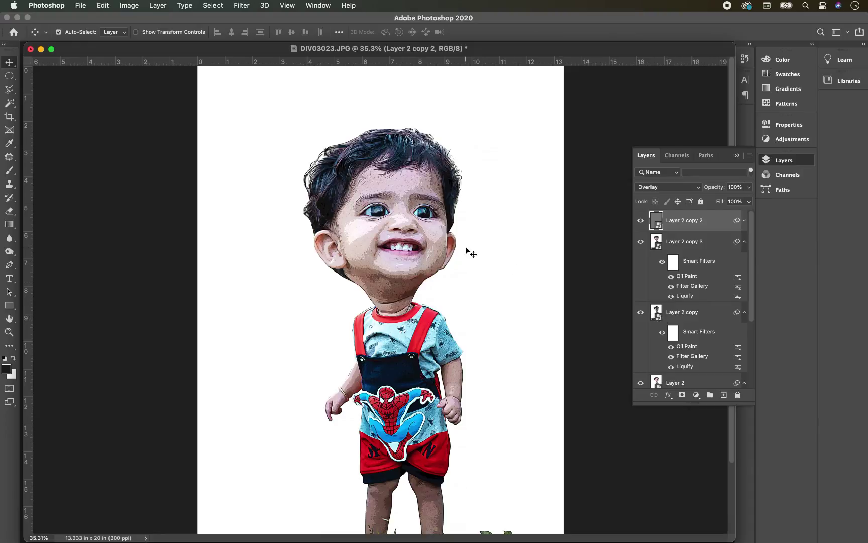
click(745, 246)
click(744, 263)
click(745, 284)
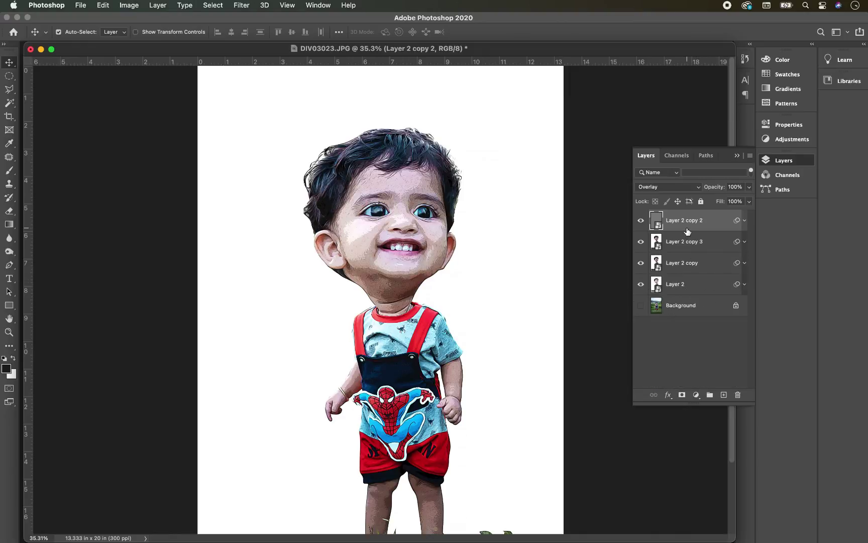
- Adjust Layer 2's midtones with Color Balance, using color levels of +12, +18 and -13
click(680, 284)
key(i)
key(super+b)
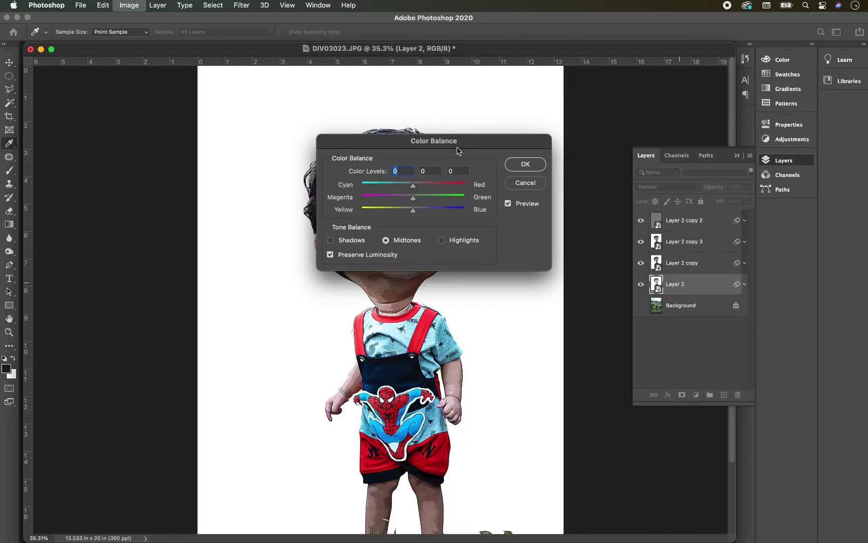
drag(459, 147, 554, 332)
mouse_move(556, 391)
mouse_down()
mouse_move(547, 394)
mouse_move(565, 393)
mouse_move(561, 383)
mouse_move(549, 406)
mouse_up()
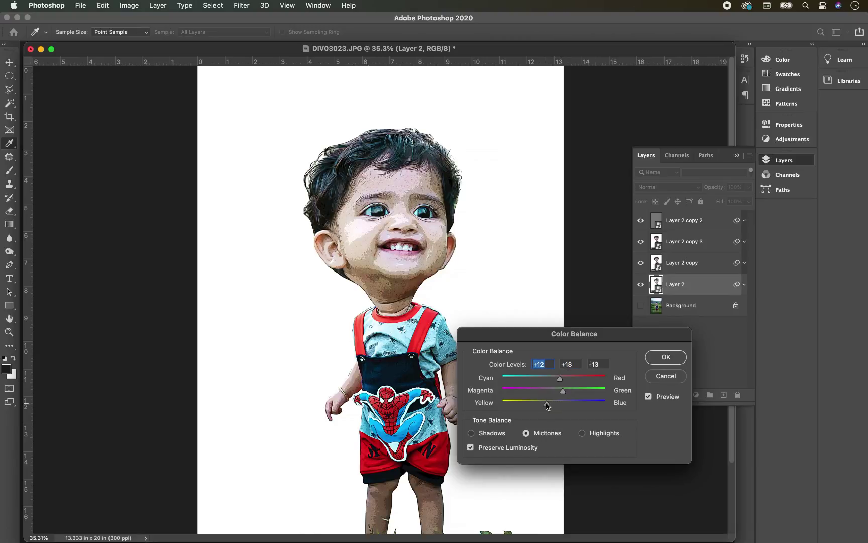